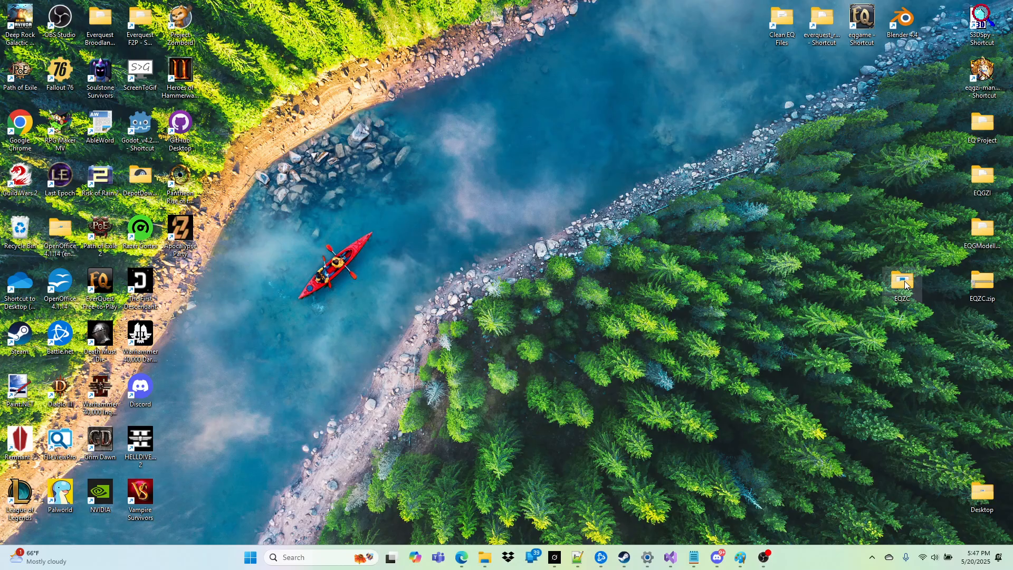
# Step: Launch EverQuest Zone Creator from the EQZC folder, load the arena.quail zone and open it in Blender
pyautogui.click(479, 231)
pyautogui.doubleClick(479, 231)
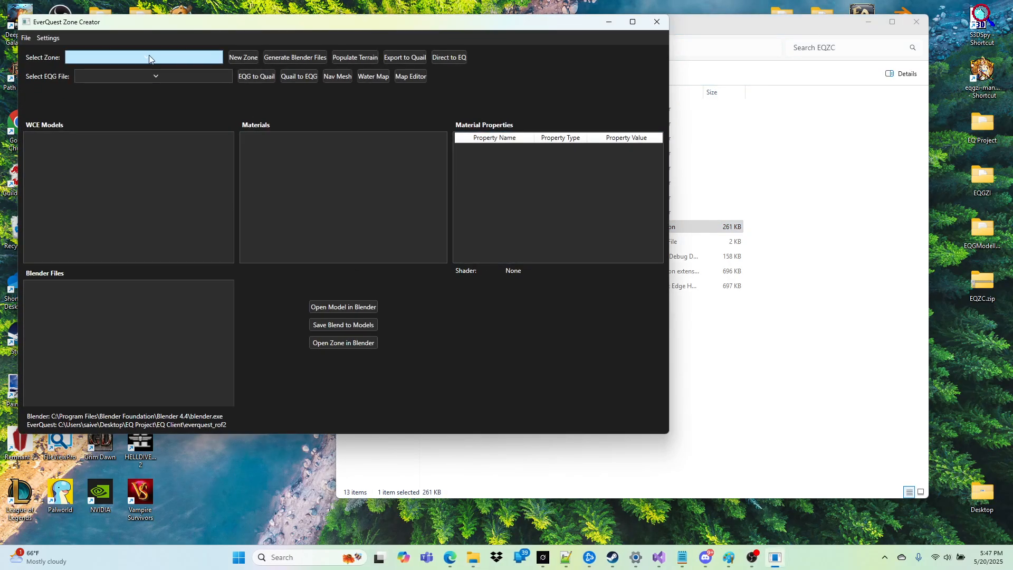
pyautogui.click(145, 59)
pyautogui.click(89, 85)
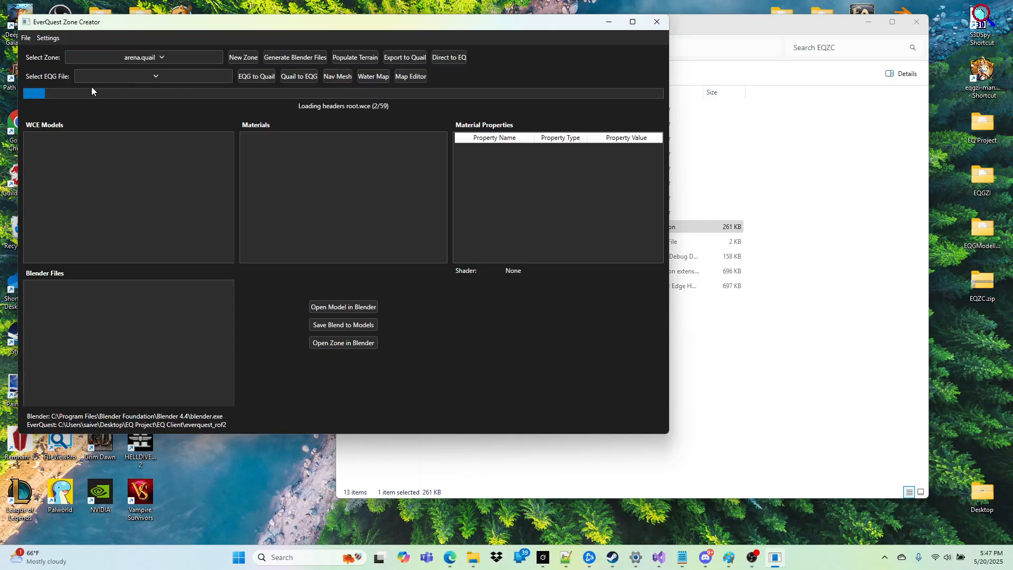
pyautogui.click(344, 344)
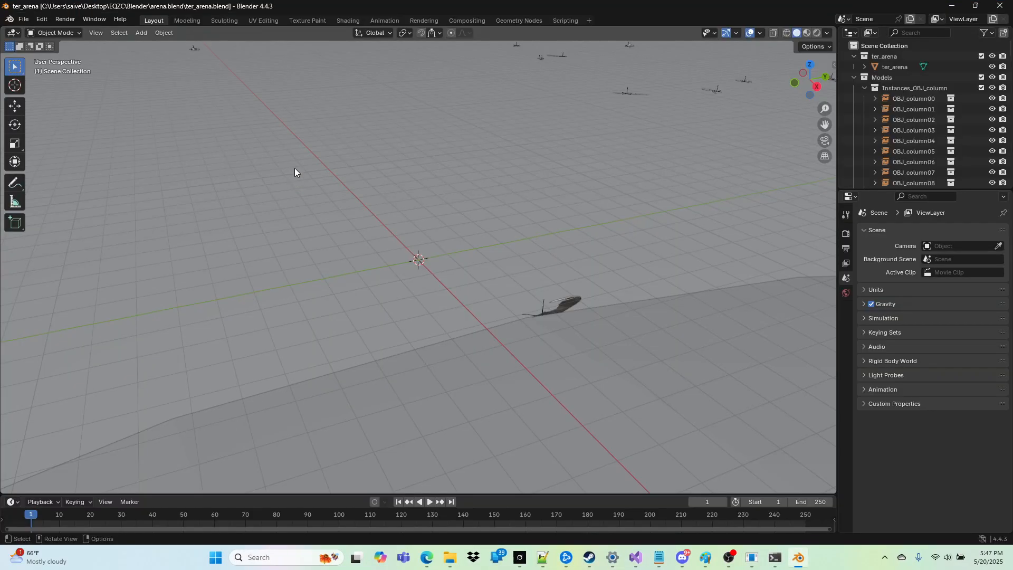
# Step: Uninstall the existing EQZC_Addon from Blender's add-on preferences
pyautogui.scroll(-1, 295, 174)
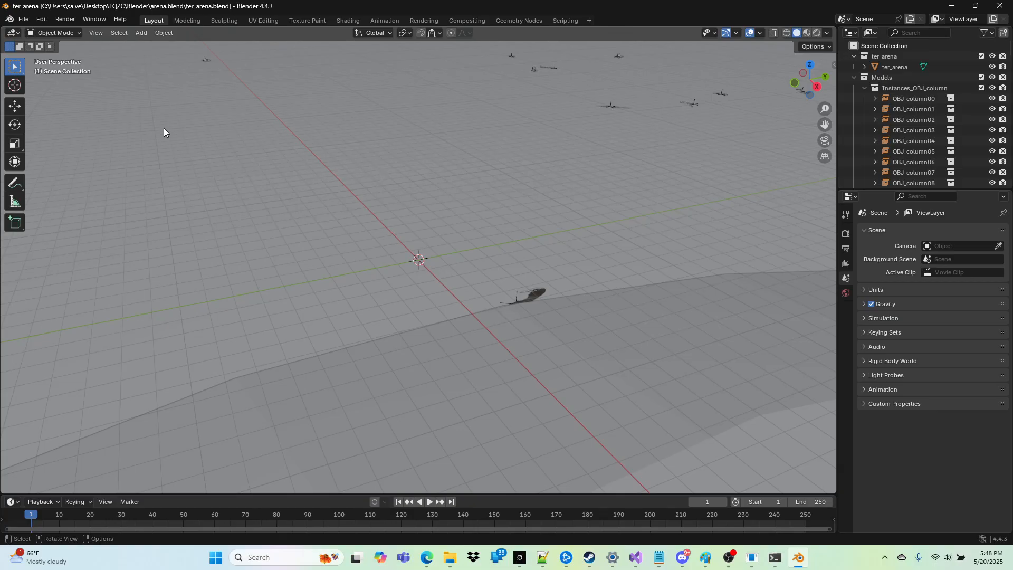
pyautogui.click(42, 19)
pyautogui.click(67, 164)
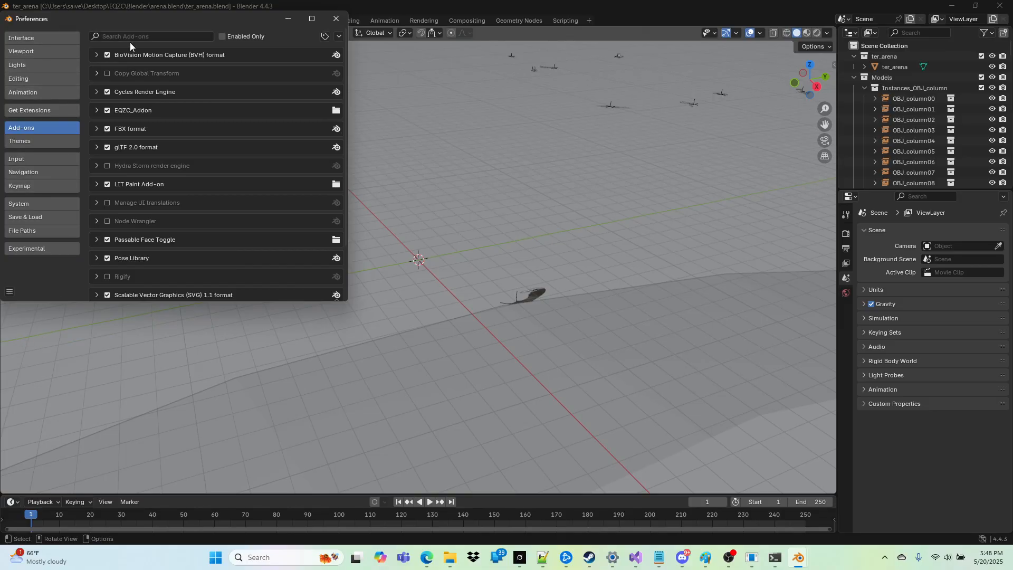
pyautogui.click(96, 110)
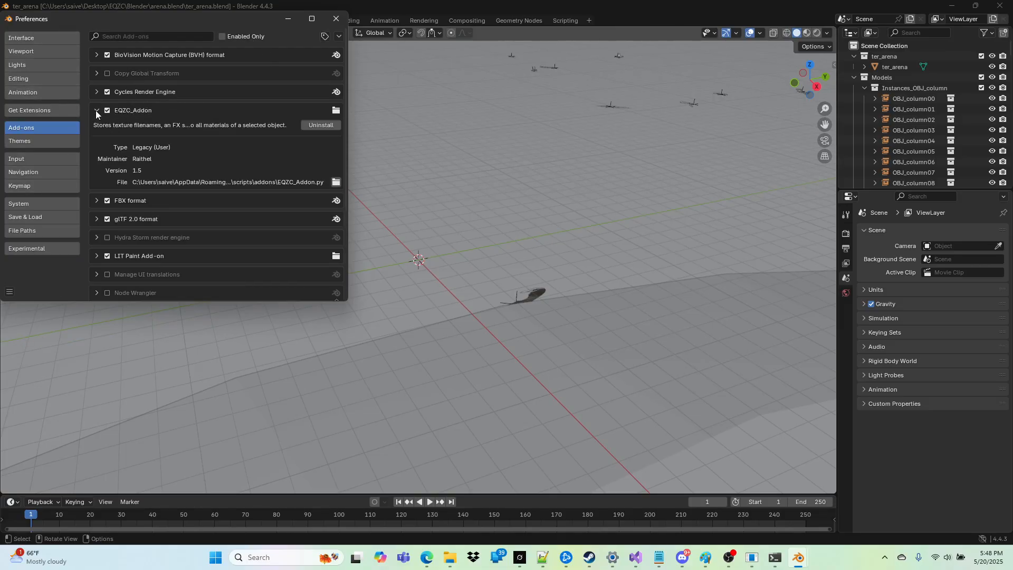
pyautogui.click(323, 125)
pyautogui.click(122, 161)
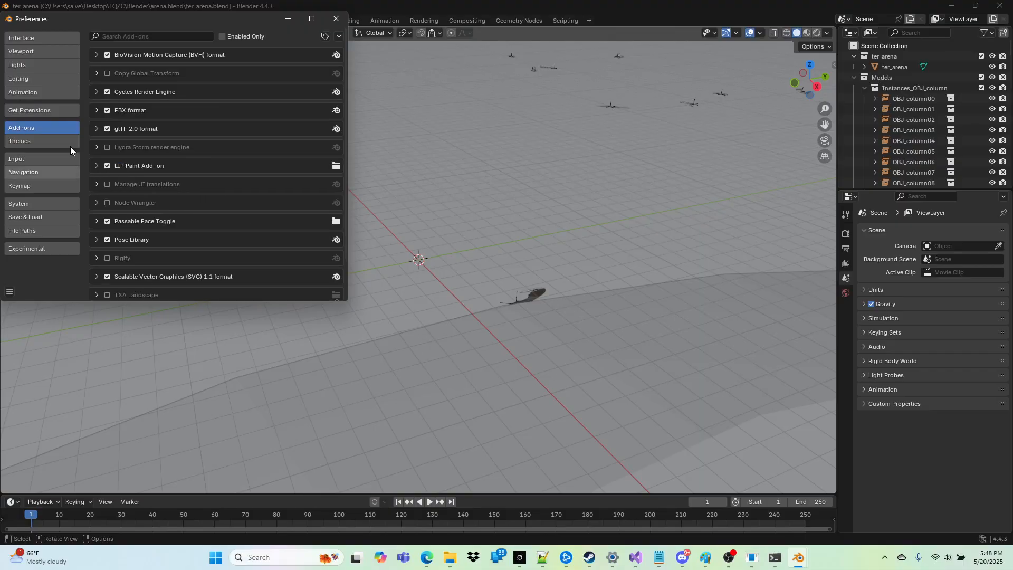
# Step: Install the EQZC_Addon.py add-on from the Tools folder of EQZC on the desktop and minimize the preferences
pyautogui.moveTo(59, 19); pyautogui.dragTo(137, 18)
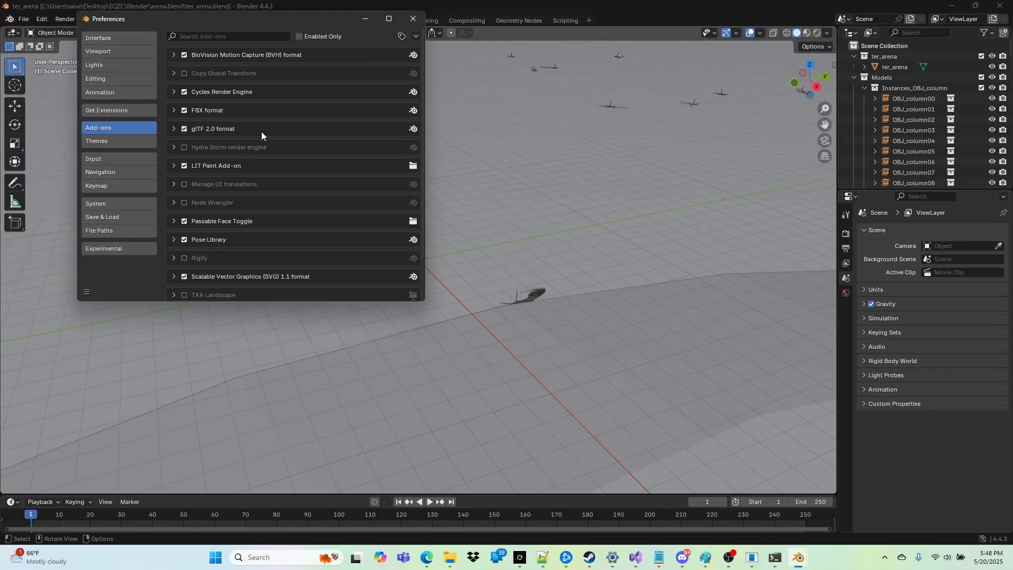
pyautogui.click(416, 36)
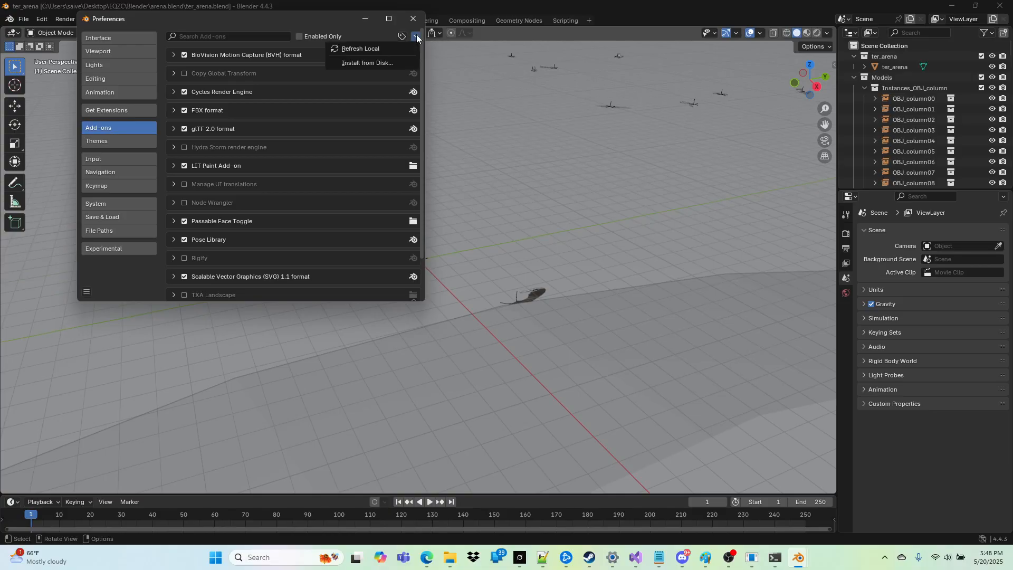
pyautogui.click(369, 62)
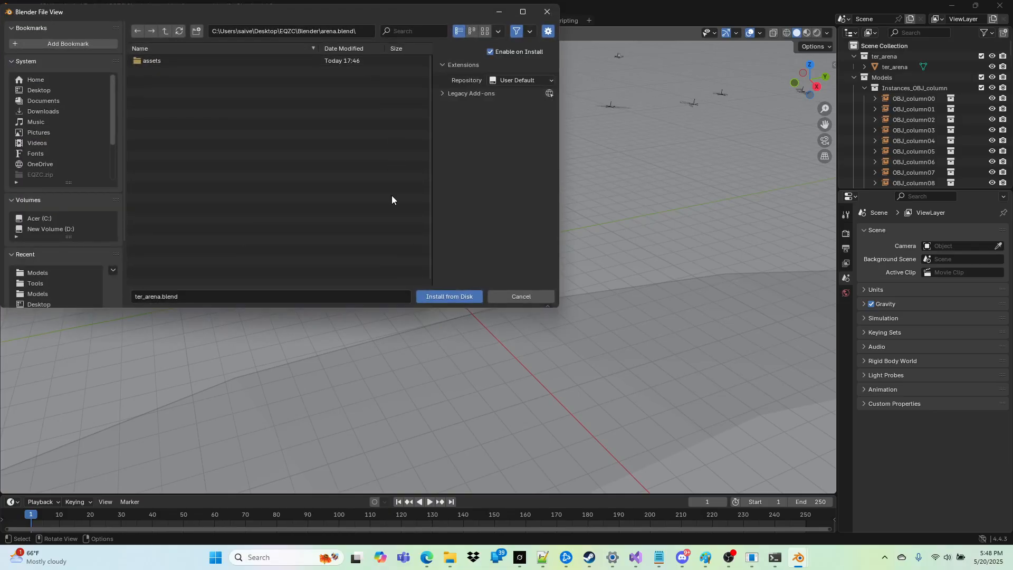
pyautogui.click(43, 89)
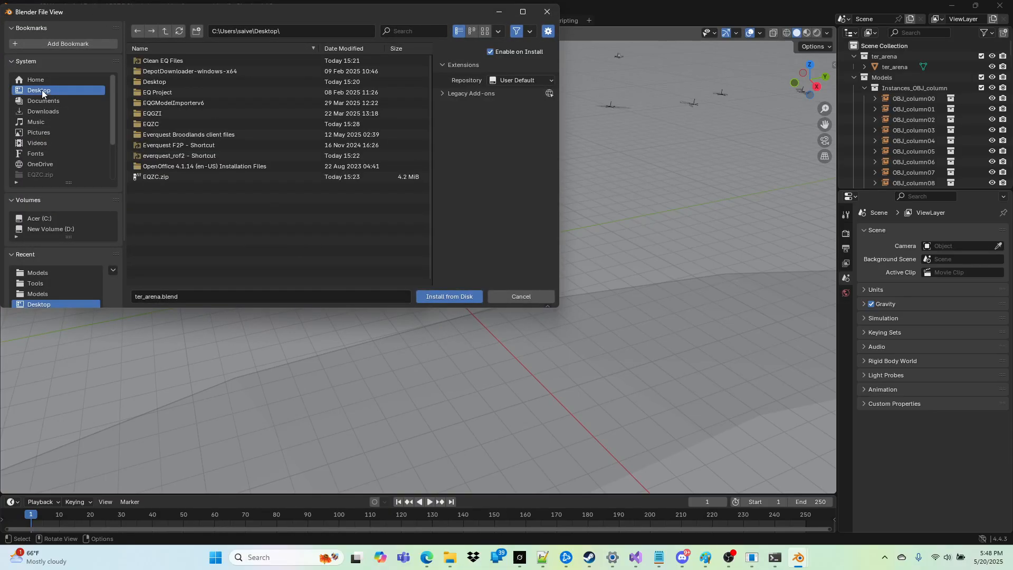
pyautogui.click(151, 122)
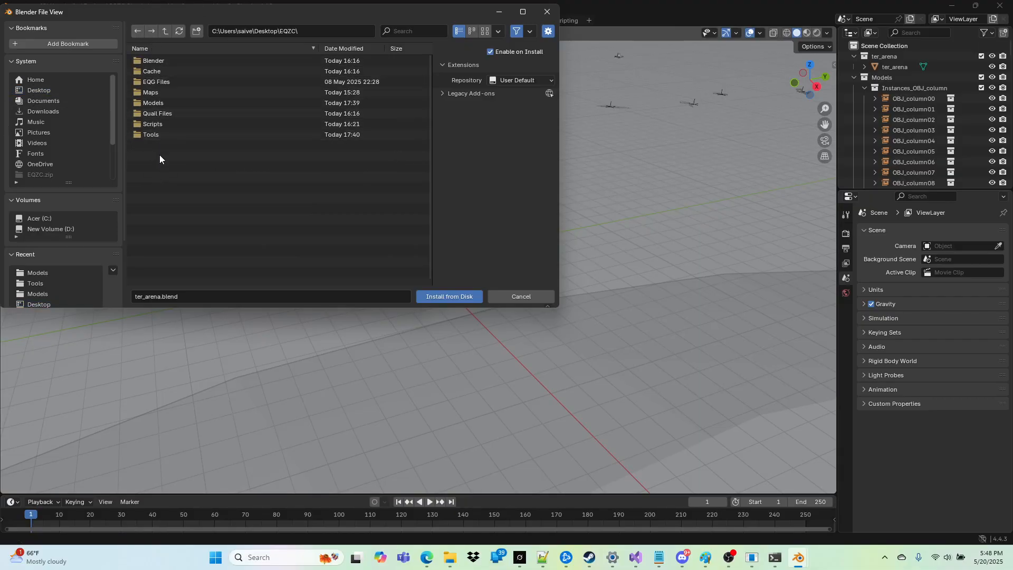
pyautogui.click(154, 135)
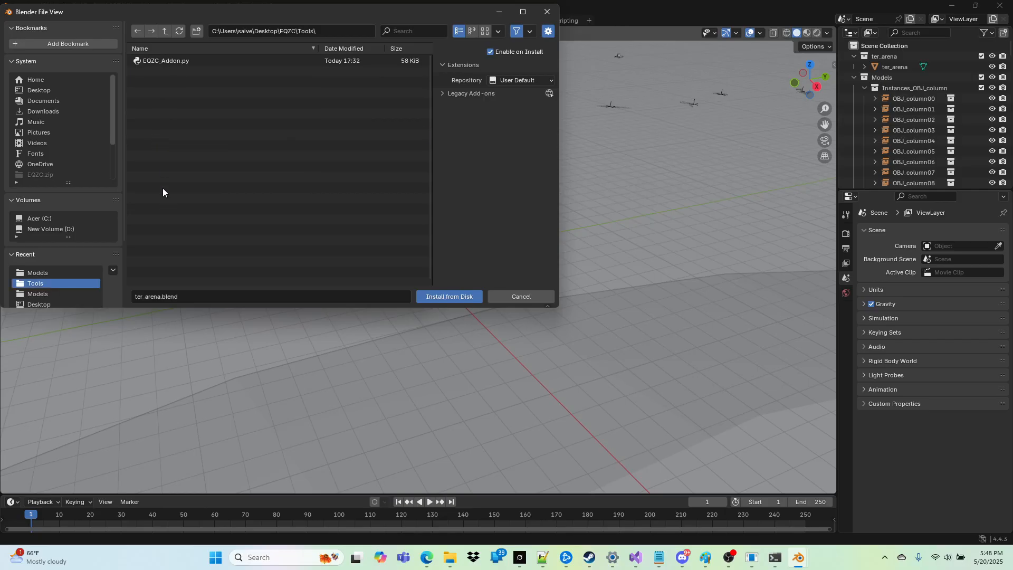
pyautogui.click(164, 61)
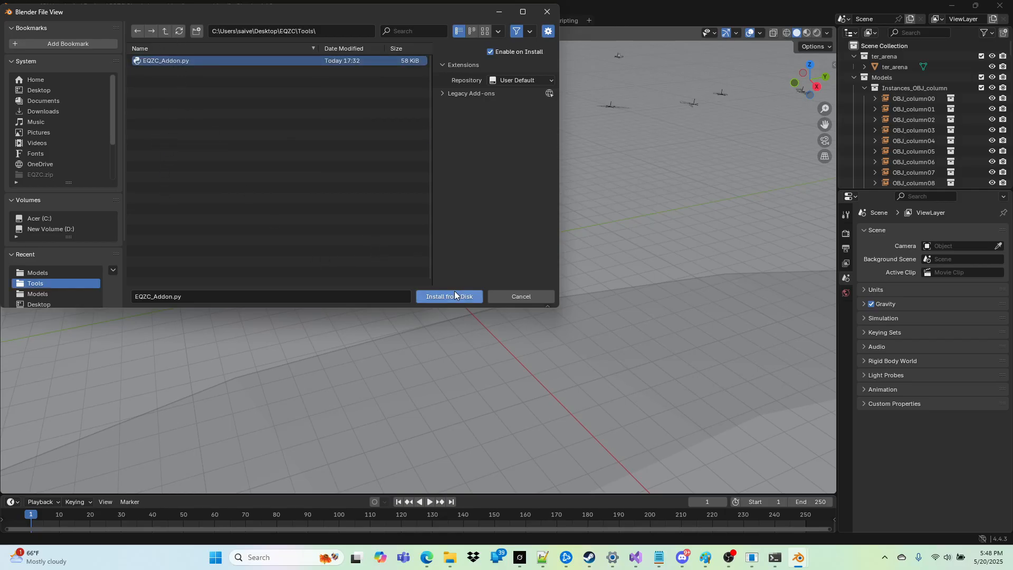
pyautogui.click(439, 294)
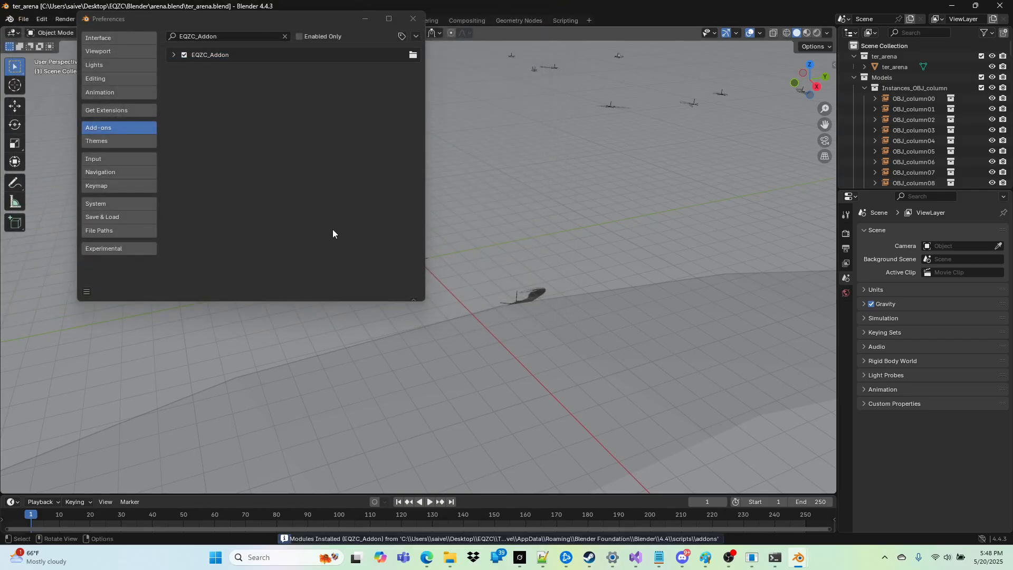
pyautogui.click(366, 19)
# Step: Set the EQZC Model Instancer's model directory to the desktop's EQZC\Models folder and choose the Trees category
pyautogui.click(576, 167)
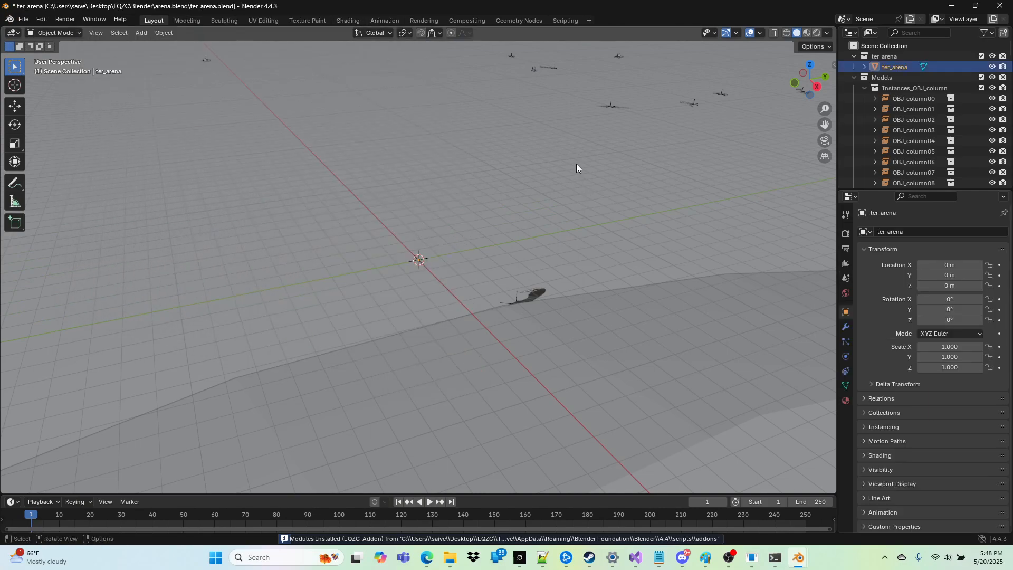
pyautogui.press('n')
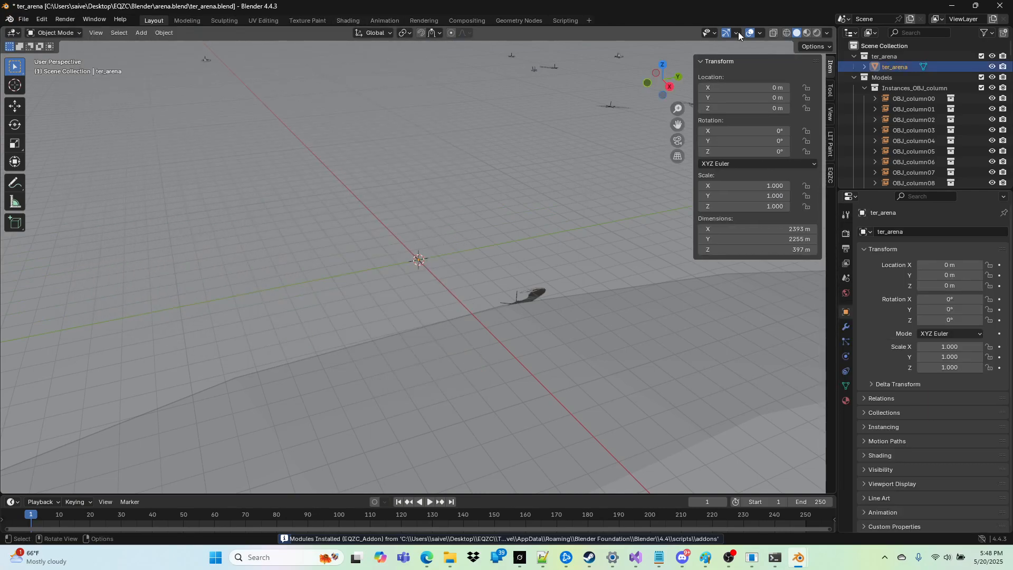
pyautogui.click(832, 176)
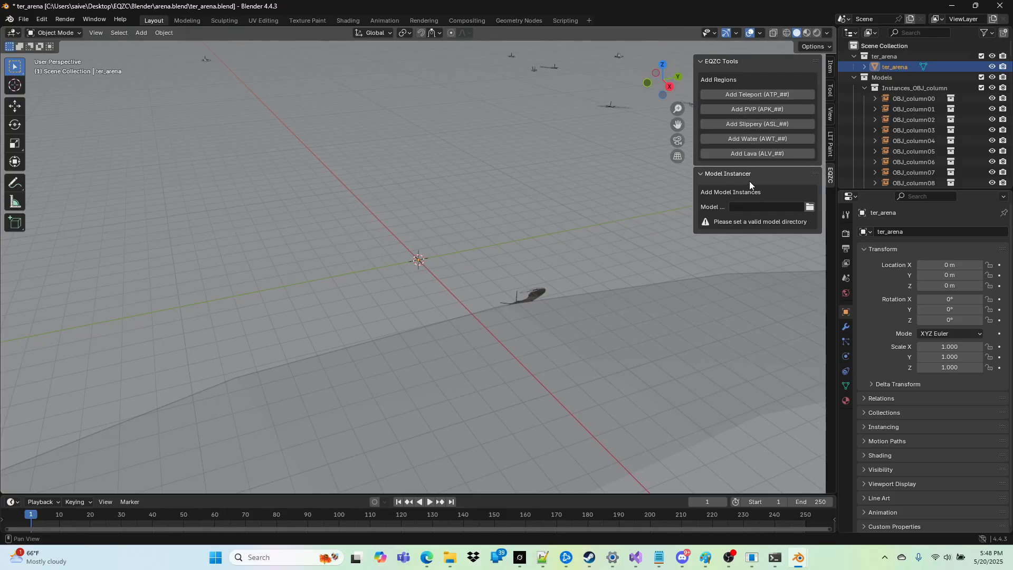
pyautogui.click(811, 209)
pyautogui.moveTo(570, 129); pyautogui.dragTo(506, 105)
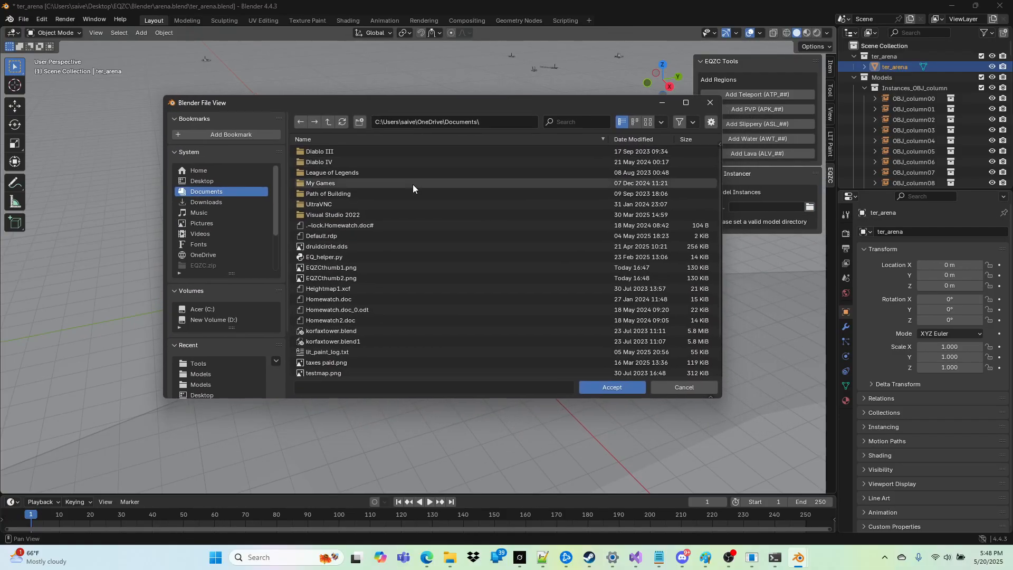
pyautogui.click(205, 183)
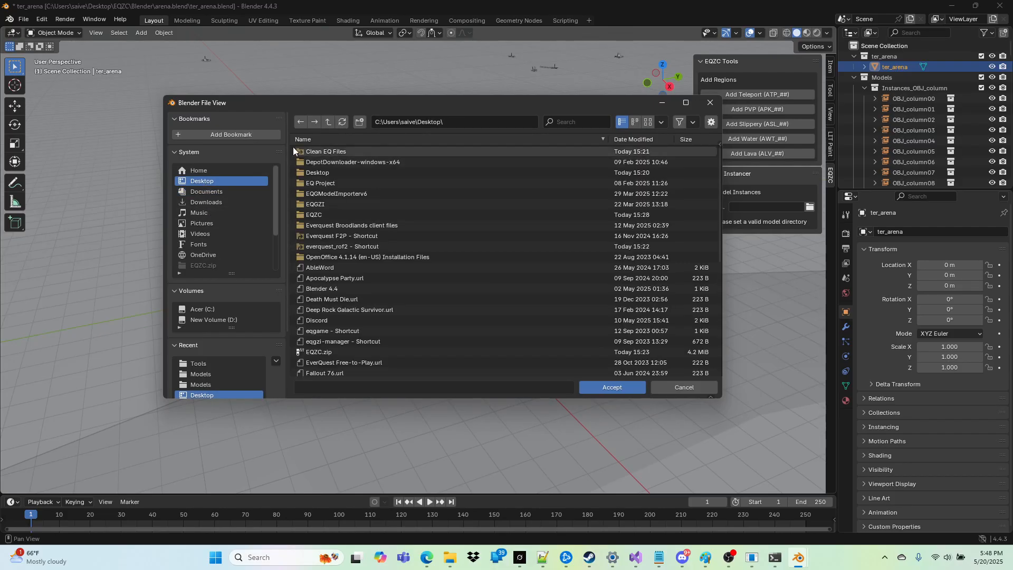
pyautogui.doubleClick(327, 211)
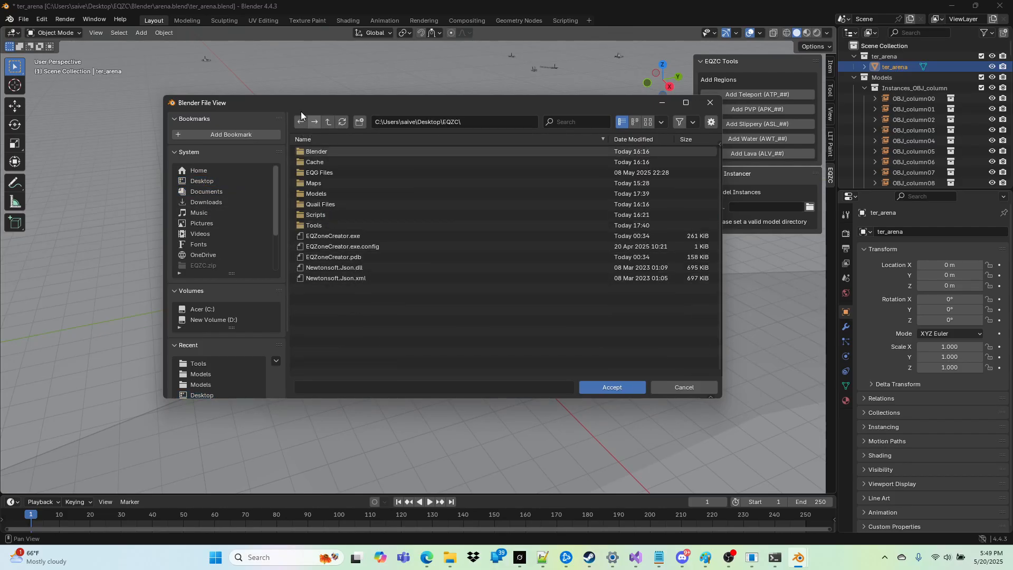
pyautogui.doubleClick(315, 195)
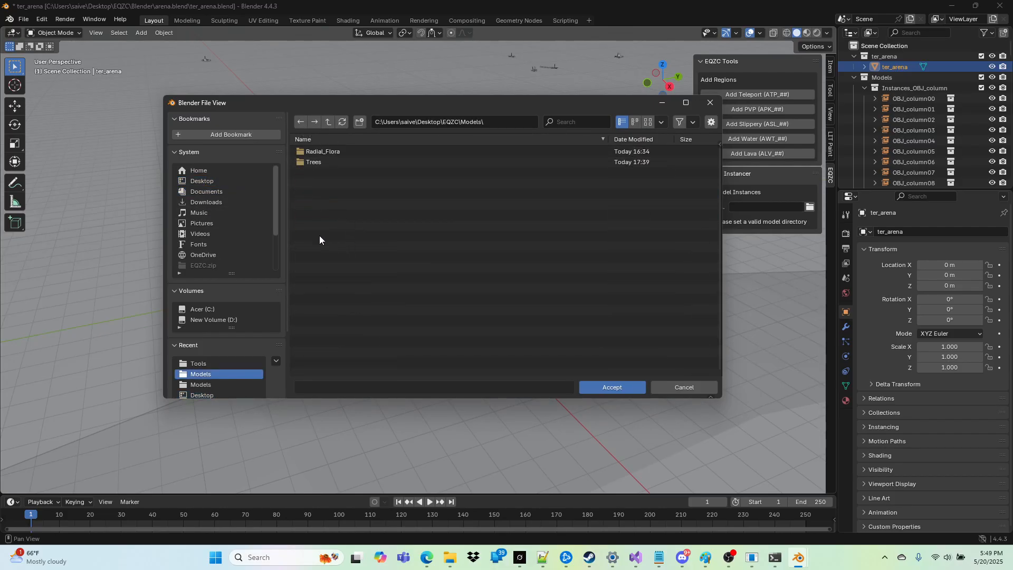
pyautogui.click(603, 386)
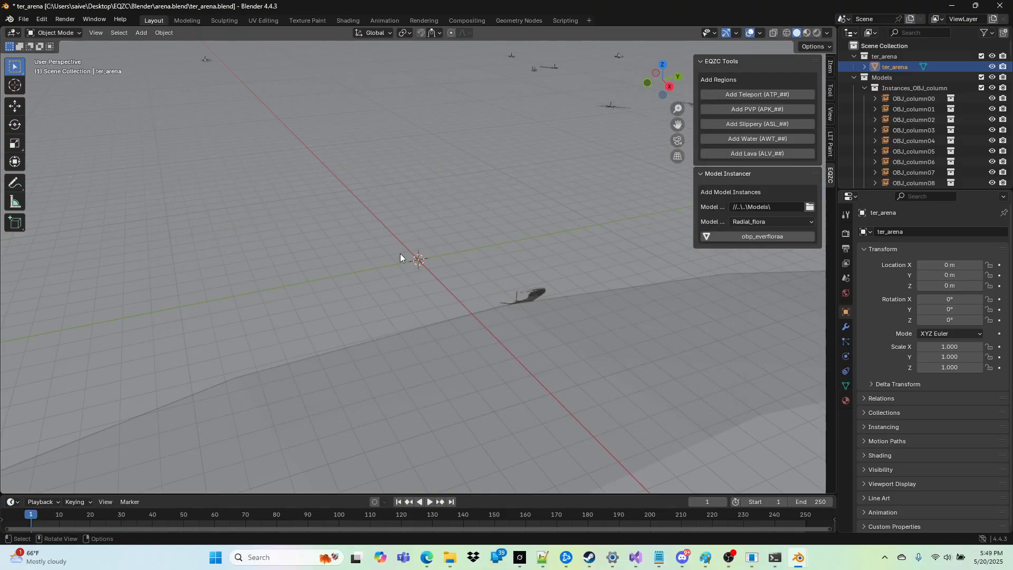
pyautogui.click(758, 221)
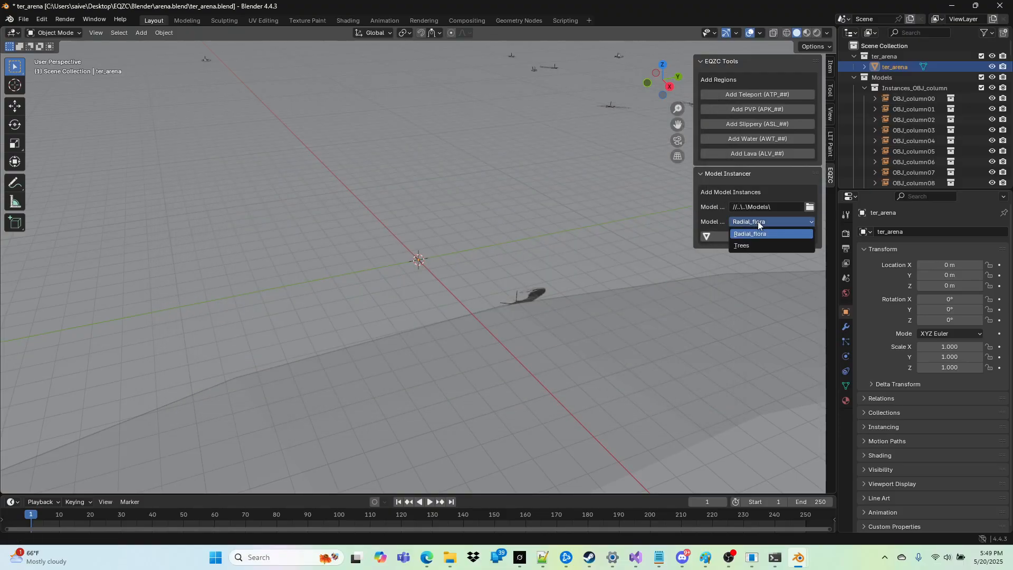
pyautogui.click(746, 246)
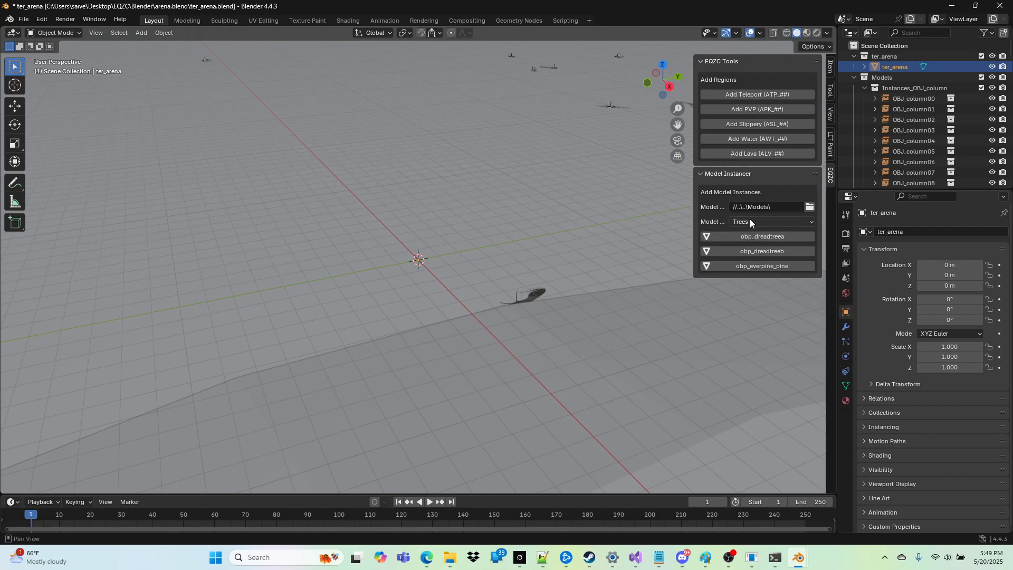
# Step: Show the arena in Material Preview shading and fly the view down to floor level facing the arena wall
pyautogui.click(806, 33)
pyautogui.hotkey('shift', '`')
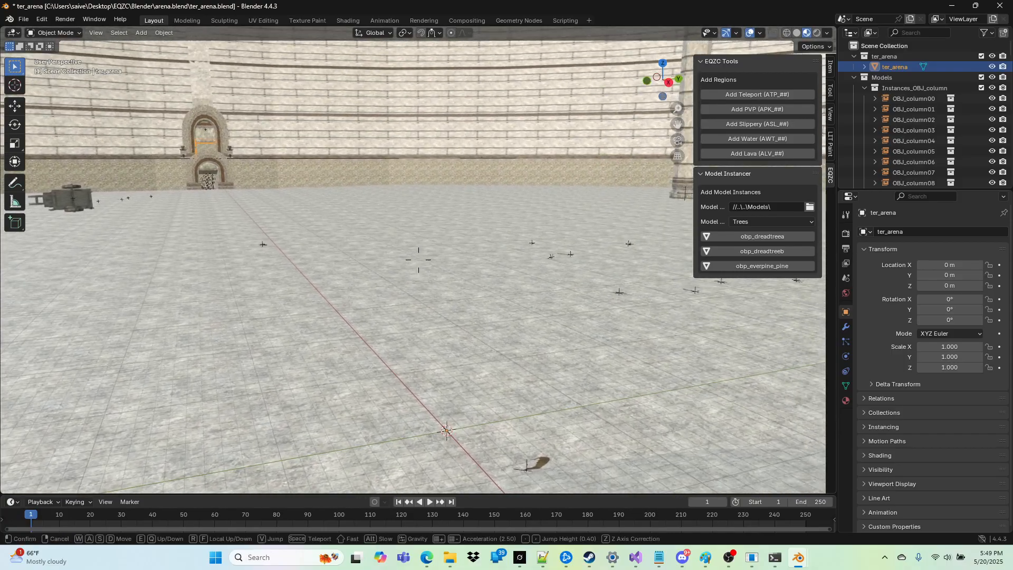
pyautogui.click(507, 233)
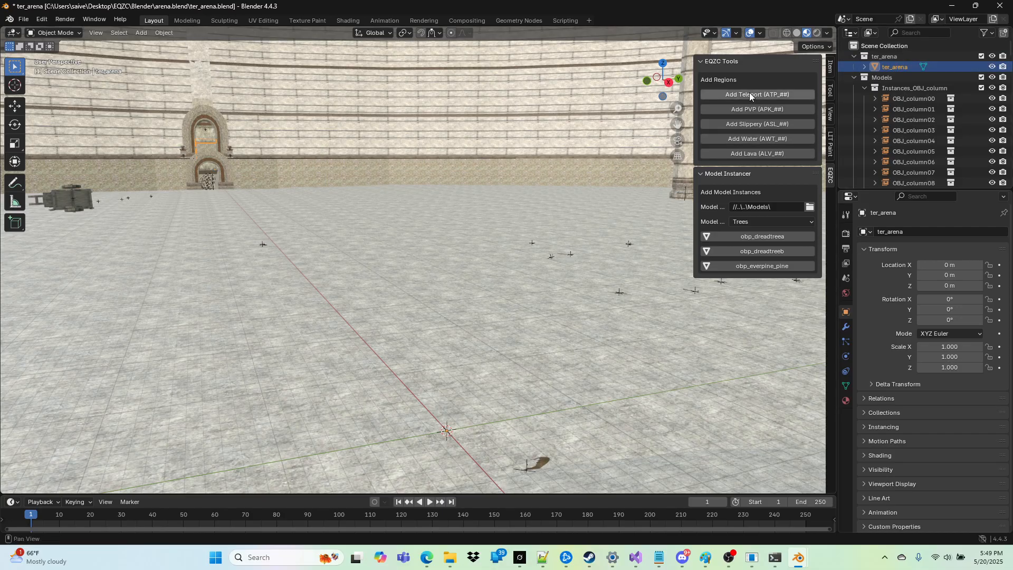
# Step: Enable Split Vertices at UV Seams in the material texture properties of ter_arena, widening the properties area to read the labels
pyautogui.click(892, 66)
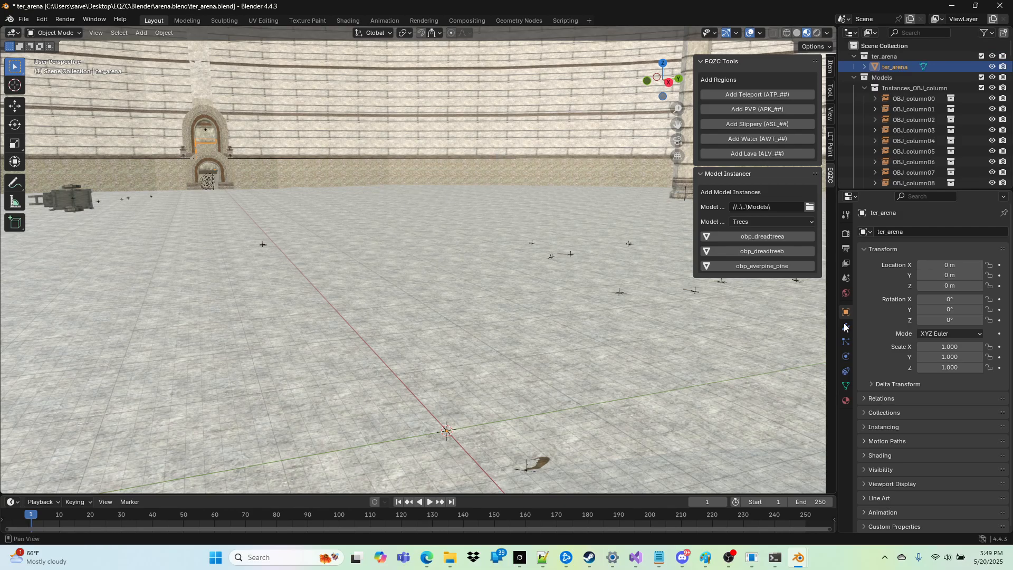
pyautogui.click(845, 401)
pyautogui.scroll(-4, 876, 380)
pyautogui.scroll(-15, 880, 344)
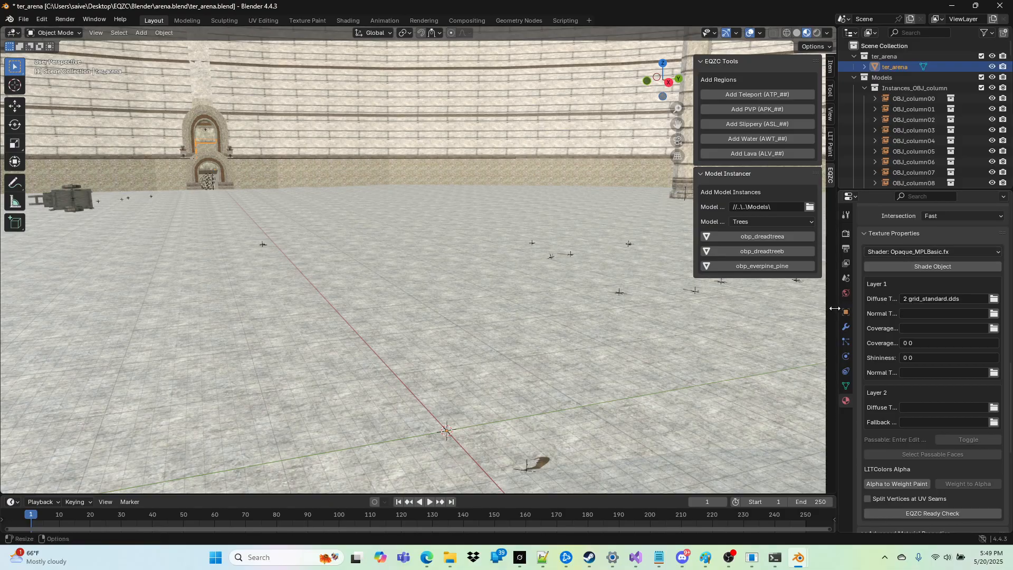
pyautogui.moveTo(837, 307); pyautogui.dragTo(716, 311)
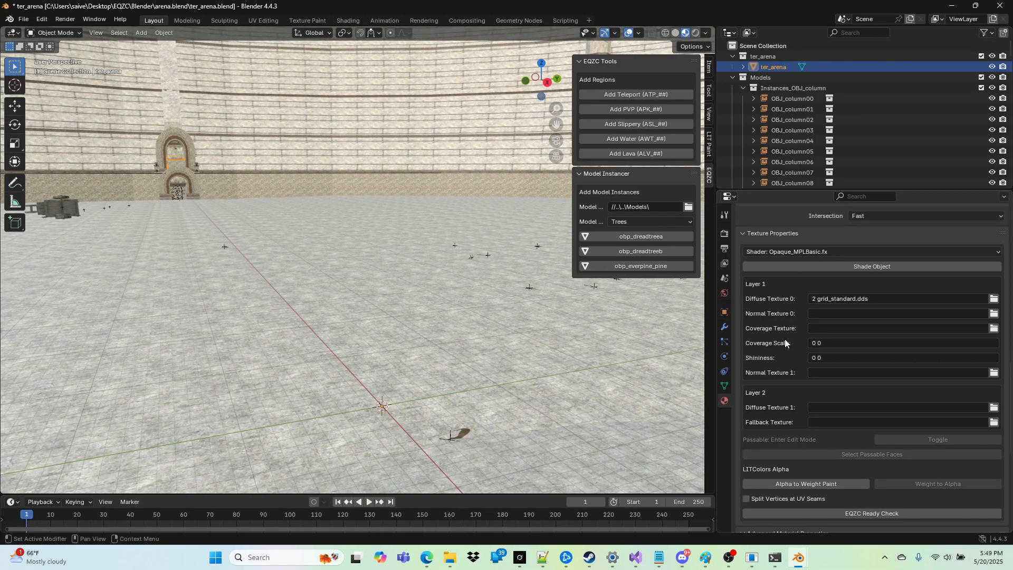
pyautogui.scroll(-5, 786, 339)
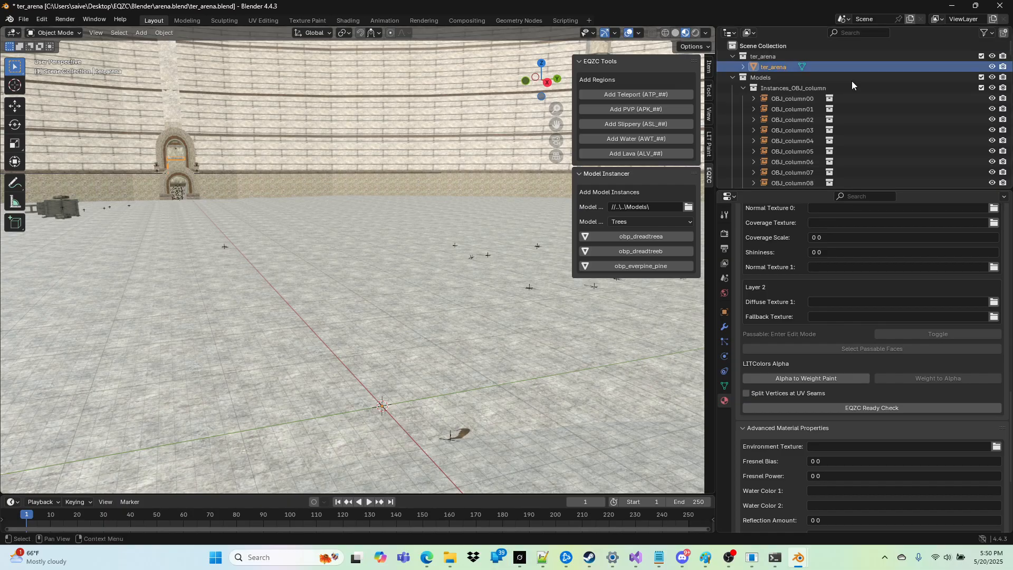
pyautogui.click(746, 394)
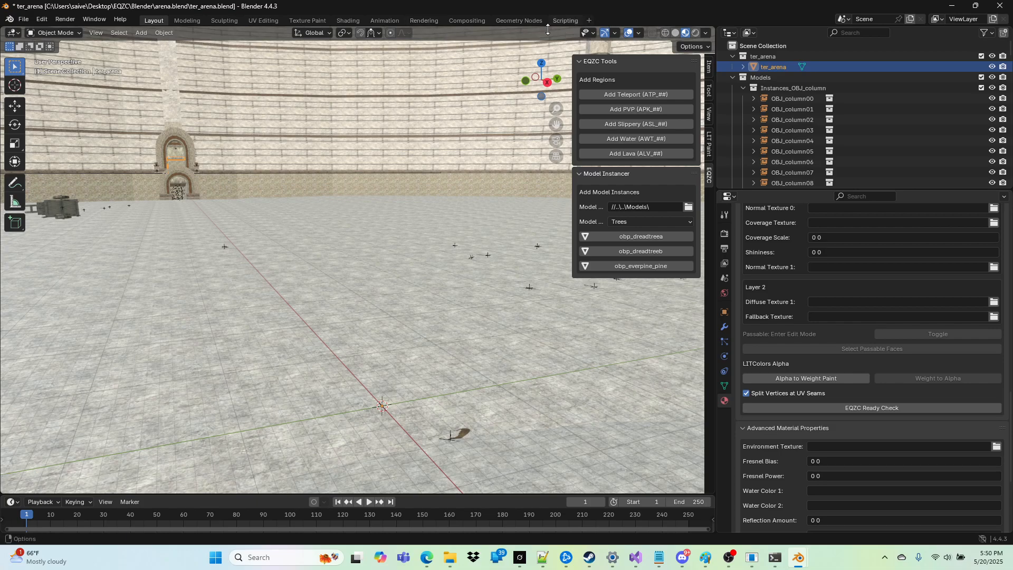
# Step: Turn on the viewport Statistics overlay and run the EQZC Ready Check on ter_arena
pyautogui.click(639, 32)
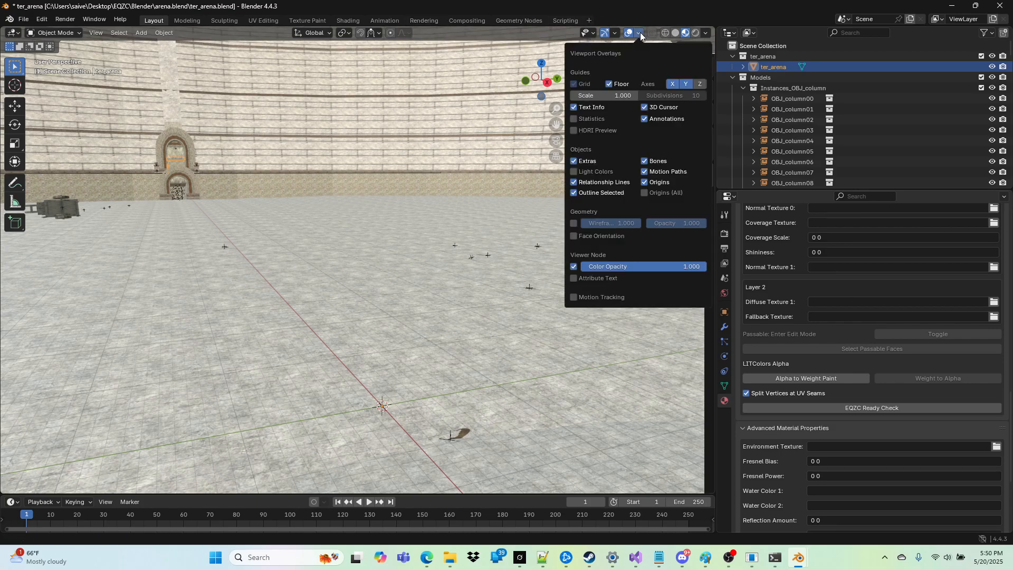
pyautogui.click(574, 119)
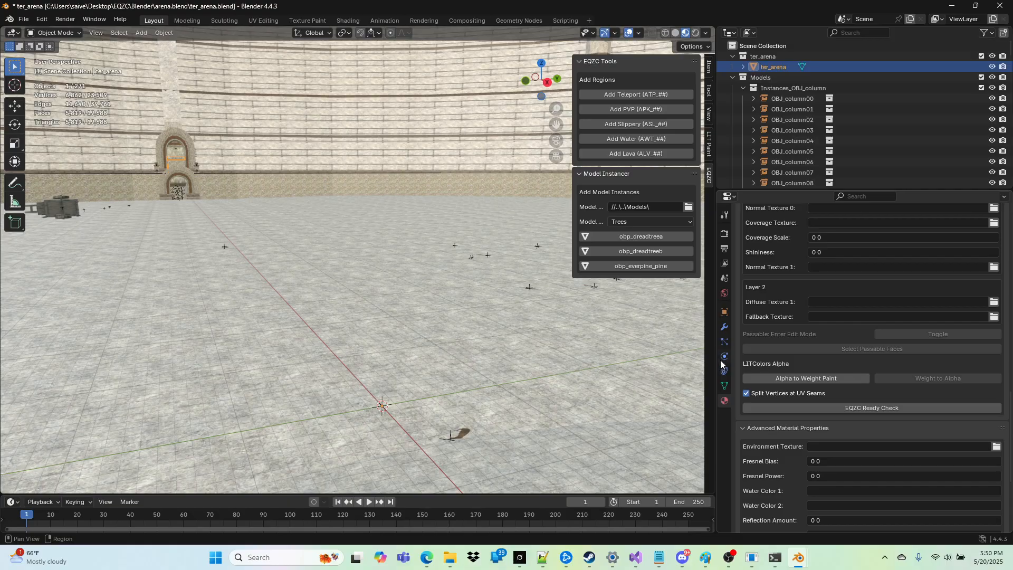
pyautogui.click(777, 410)
# Step: Add an instance of the obp_dreadtreea tree model to the arena scene
pyautogui.click(637, 236)
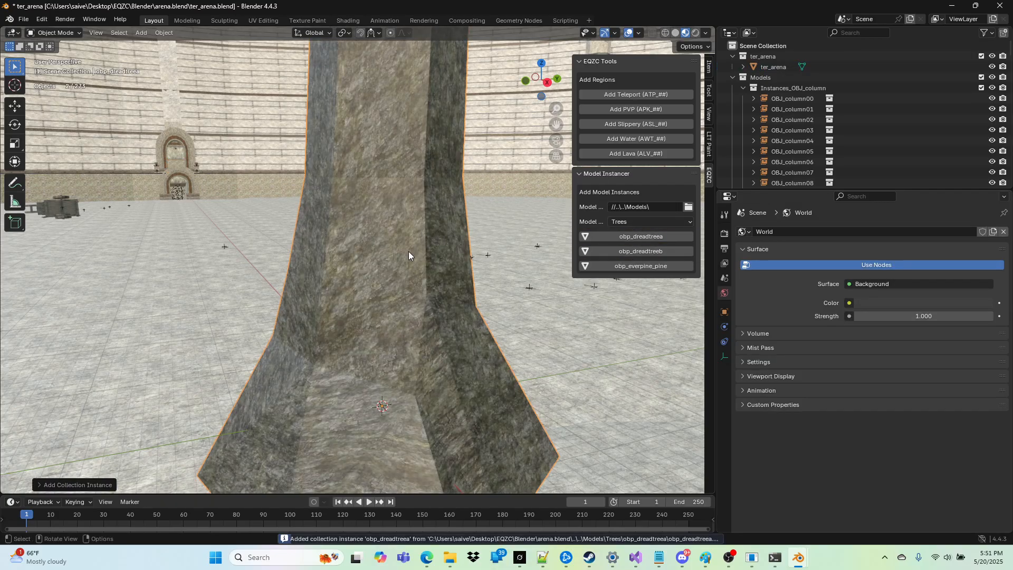
# Step: Enable snapping with Face as the snap target and move the obp_dreadtreea tree along the arena floor, away from the 3D cursor
pyautogui.hotkey('shift', '`')
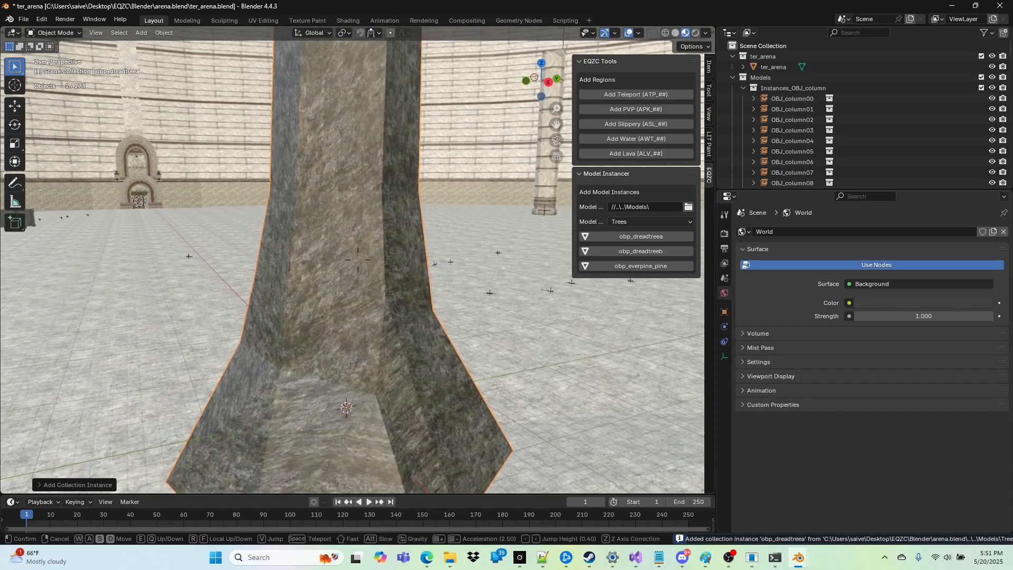
pyautogui.press('s')
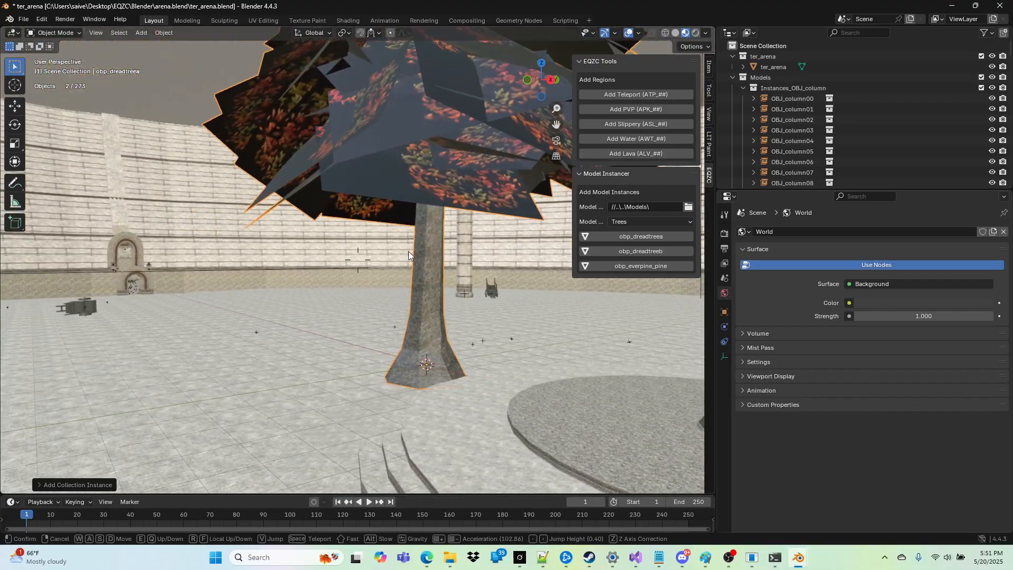
pyautogui.click(132, 155)
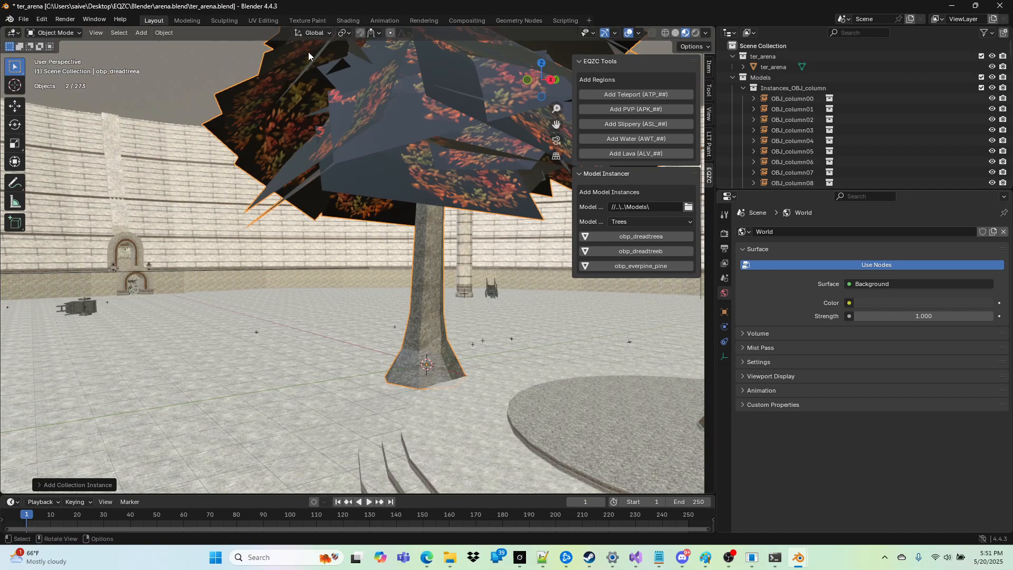
pyautogui.click(379, 34)
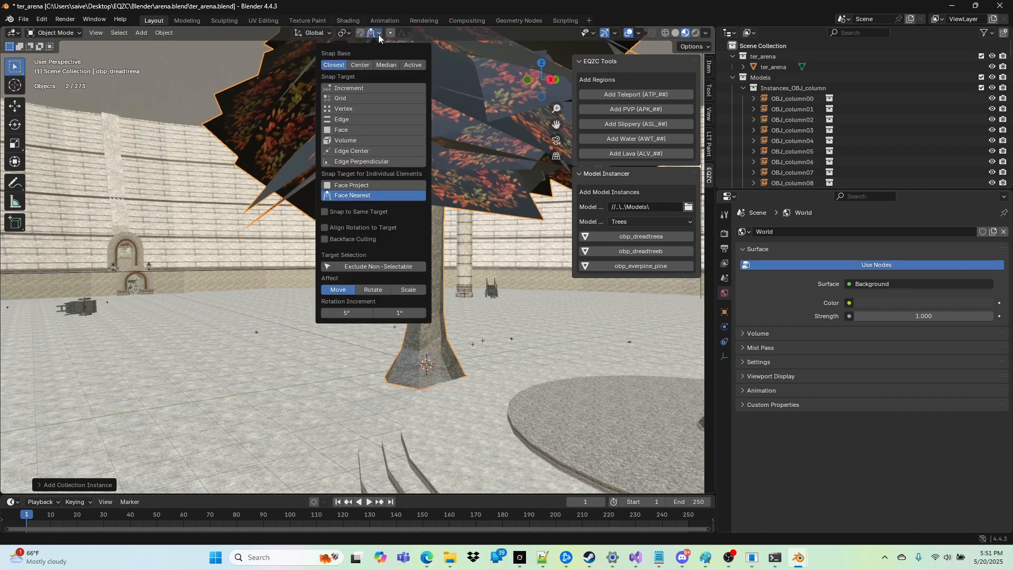
pyautogui.click(348, 129)
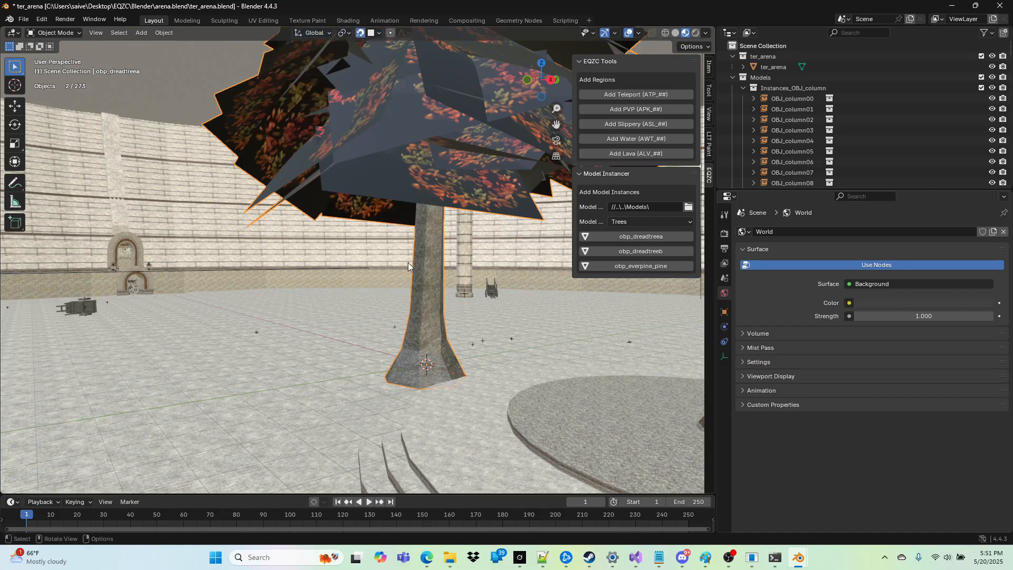
pyautogui.press('g')
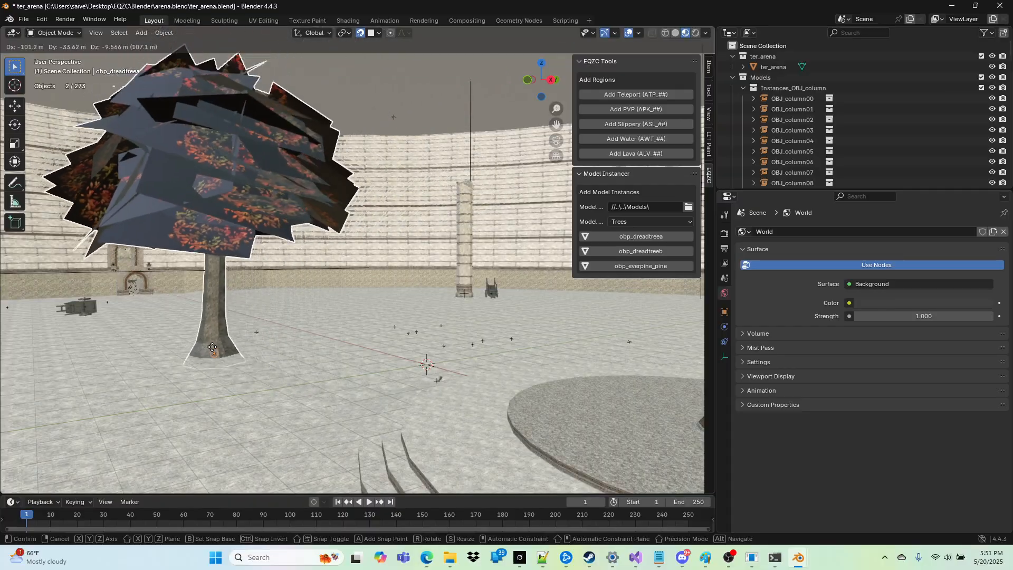
pyautogui.click(236, 354)
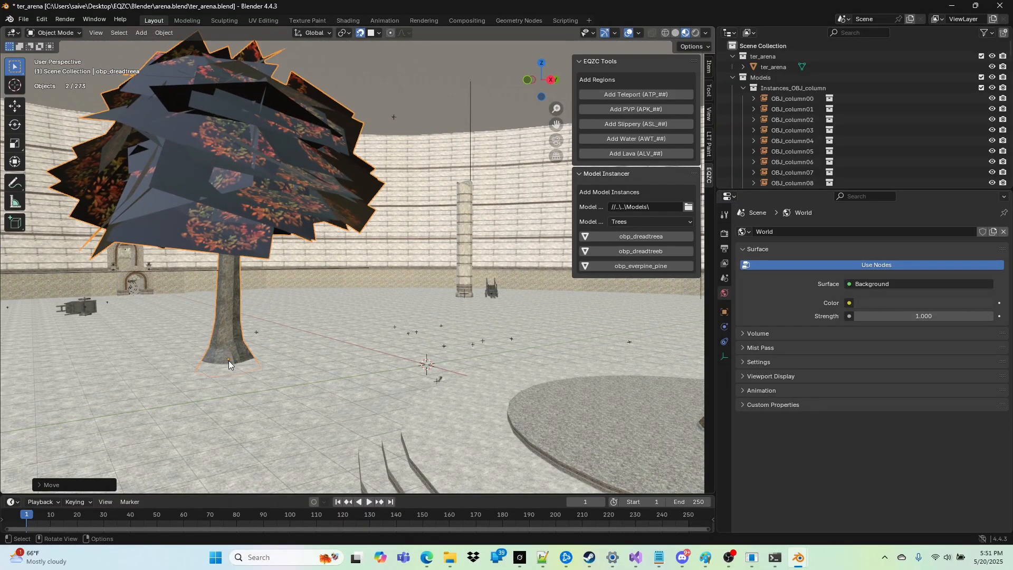
# Step: Add an obp_dreadtreeb instance and place it on the arena floor some distance from the first tree
pyautogui.hotkey('shift', '`')
pyautogui.press('w')
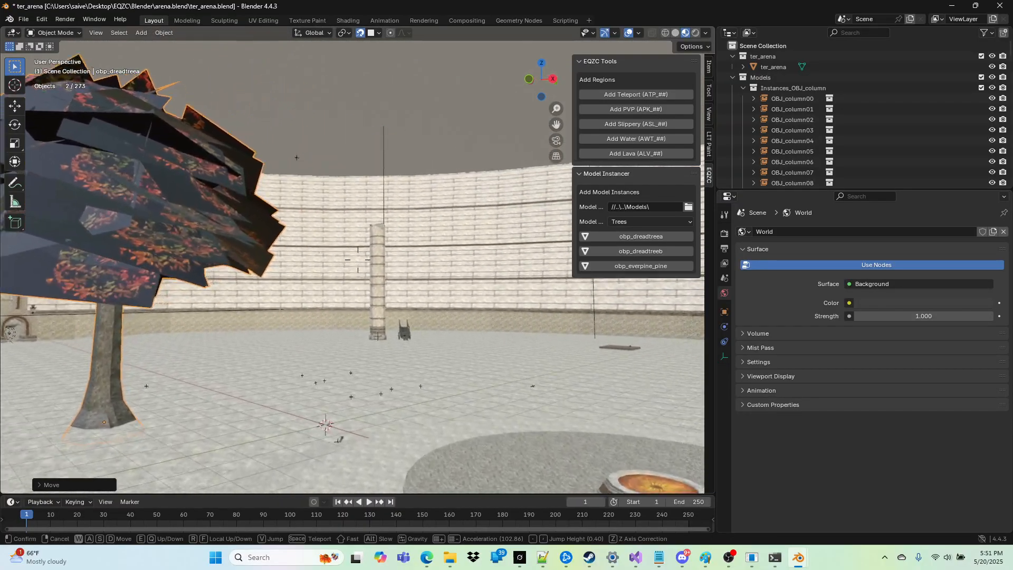
pyautogui.press('d')
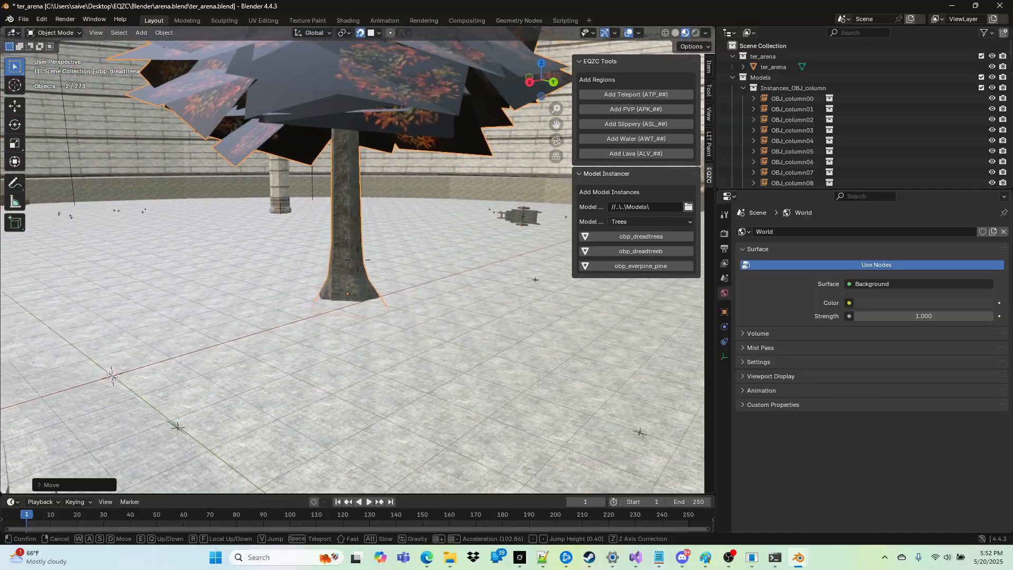
pyautogui.press('s')
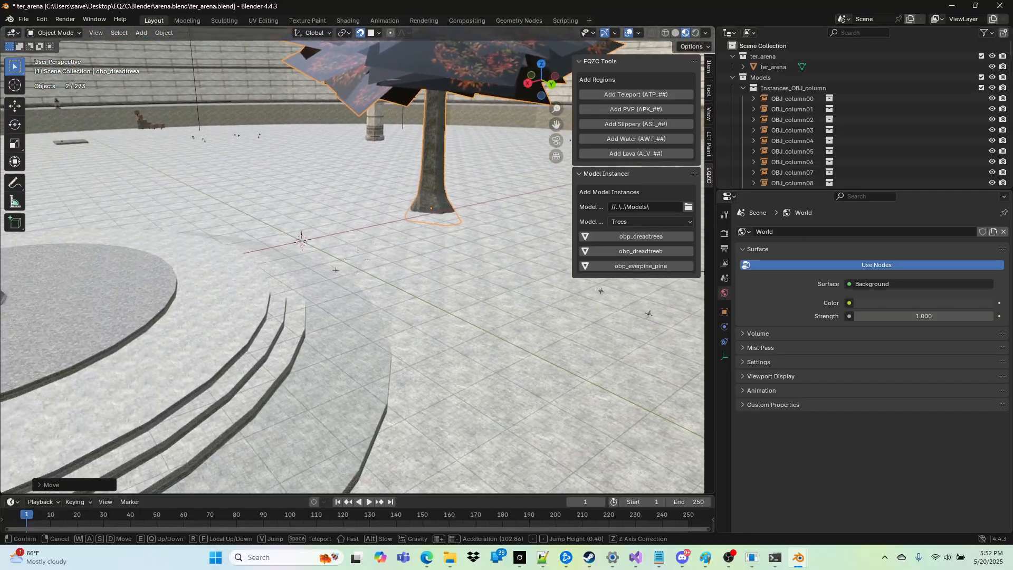
pyautogui.click(227, 362)
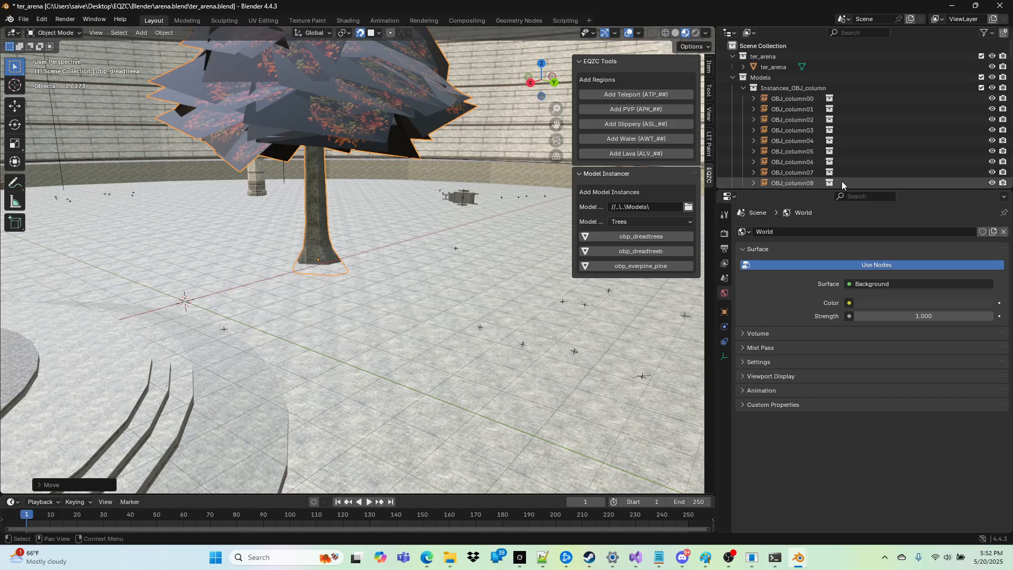
pyautogui.click(642, 252)
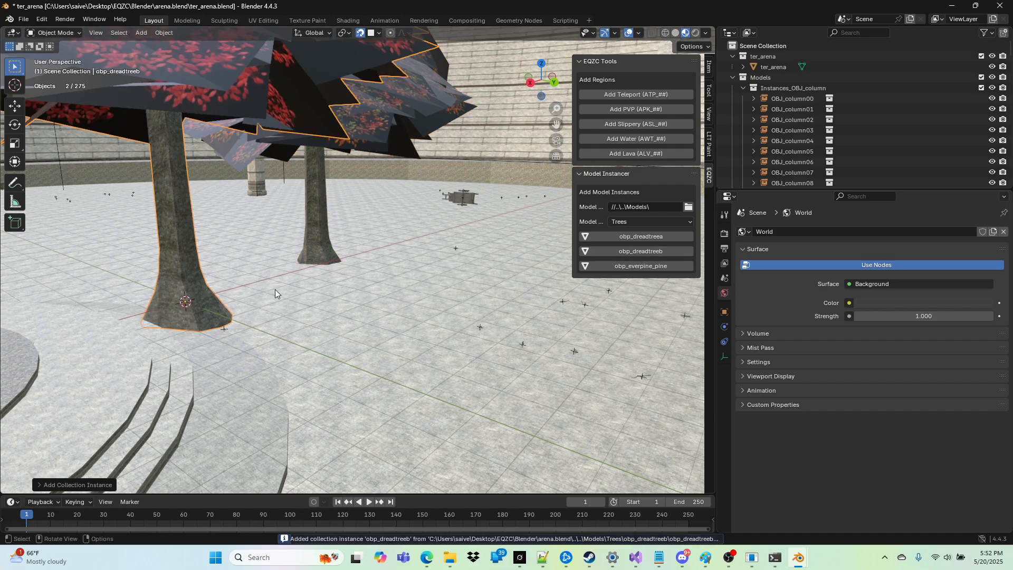
pyautogui.press('g')
pyautogui.click(68, 211)
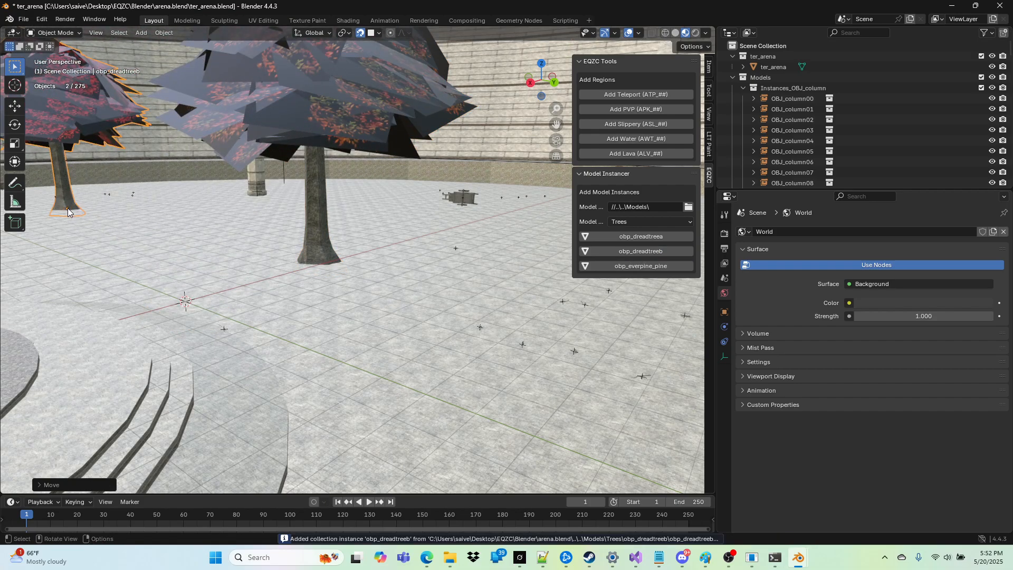
# Step: Add an obp_everpine_pine instance and place it on the floor on the opposite side of obp_dreadtreea from obp_dreadtreeb
pyautogui.click(654, 265)
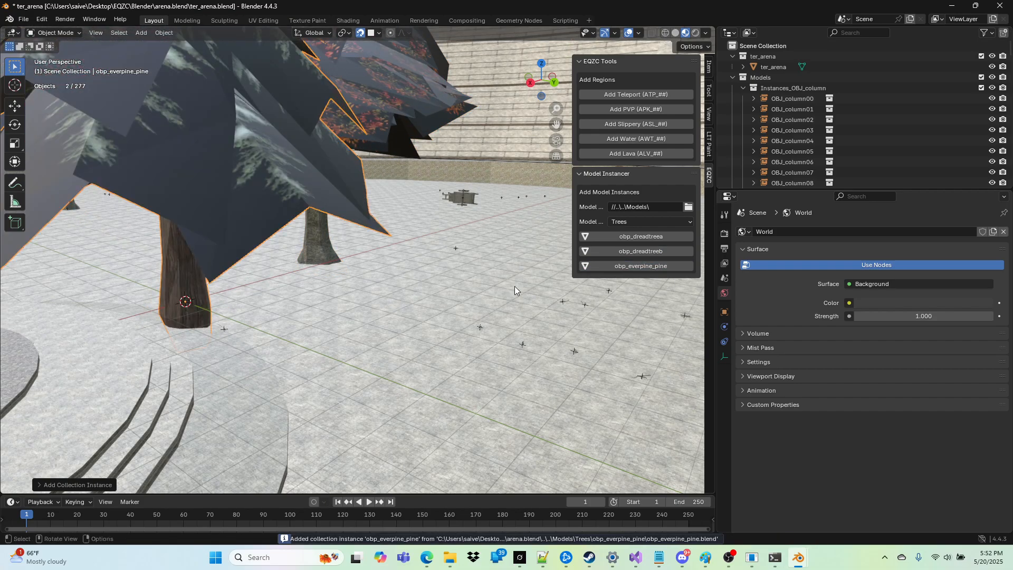
pyautogui.hotkey('shift', '`')
pyautogui.press('s')
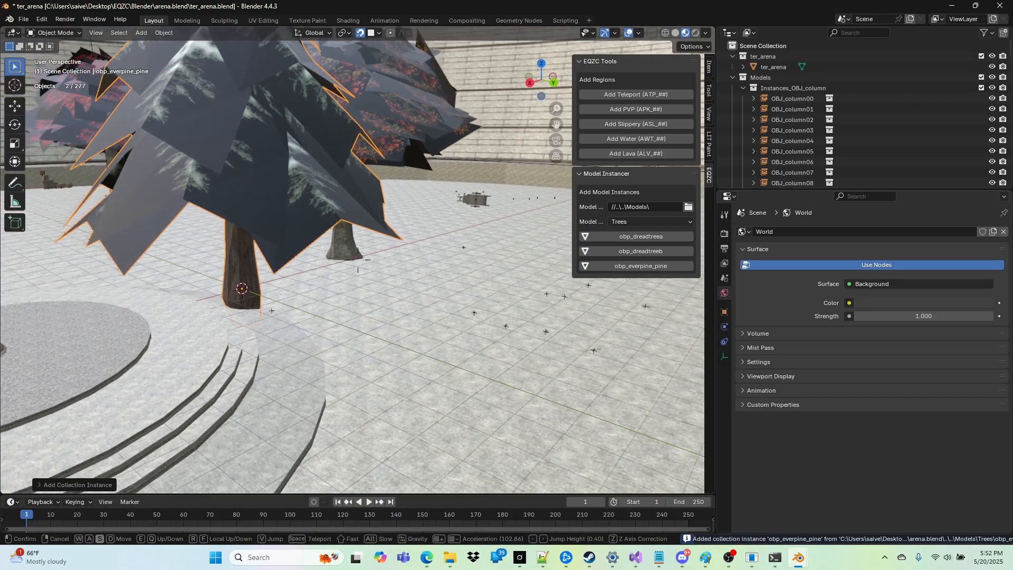
pyautogui.click(208, 255)
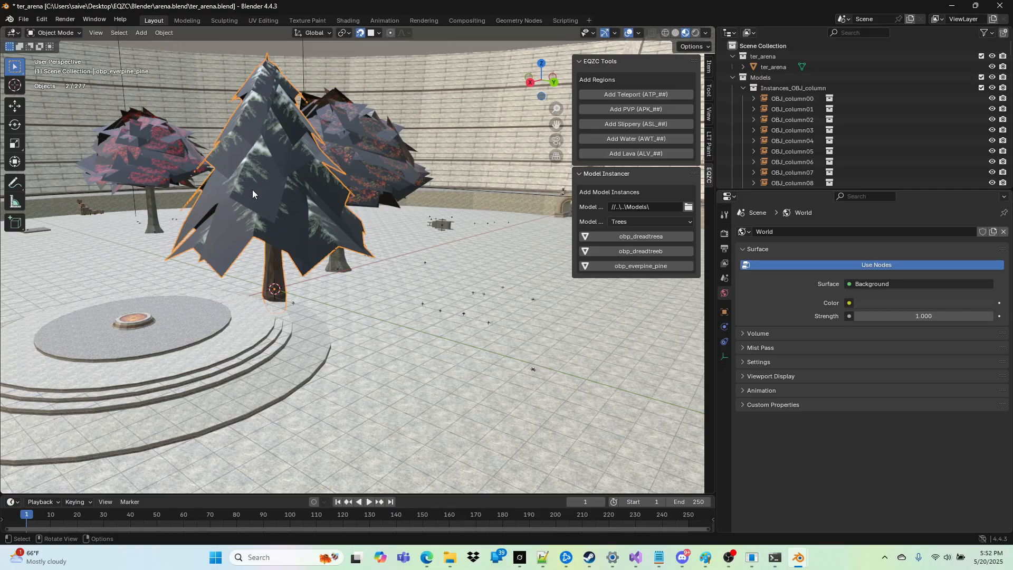
pyautogui.press('g')
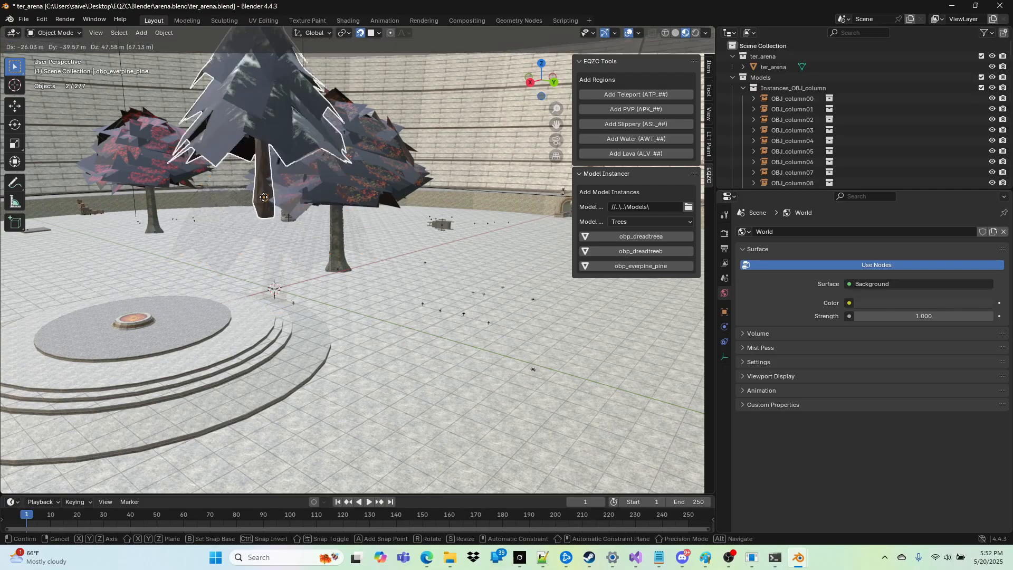
pyautogui.click(473, 282)
# Step: Scale the obp_everpine_pine instance down uniformly to a clearly smaller tree and place a duplicate of it on the floor beside it
pyautogui.hotkey('shift', '`')
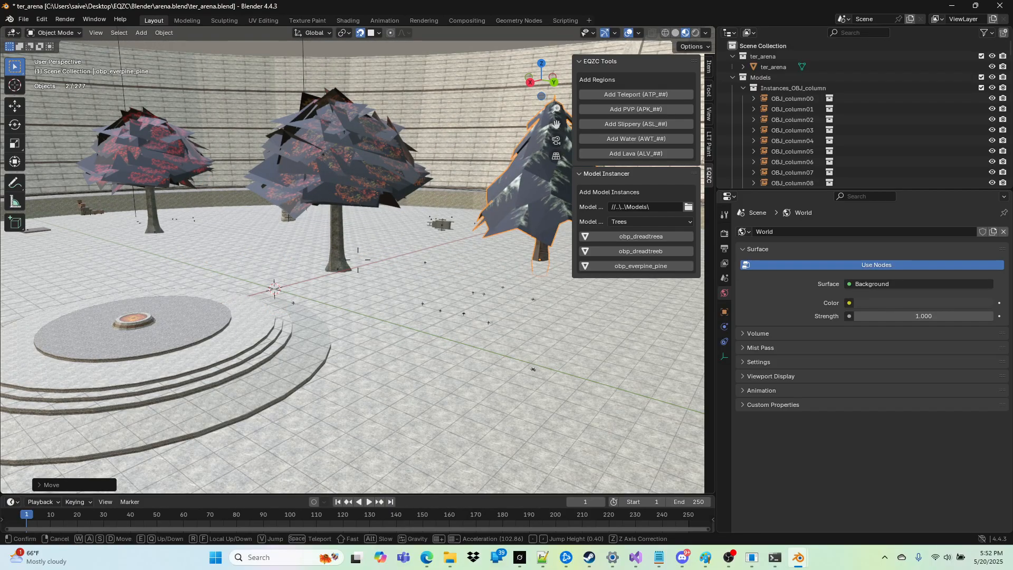
pyautogui.press('w')
pyautogui.press('s')
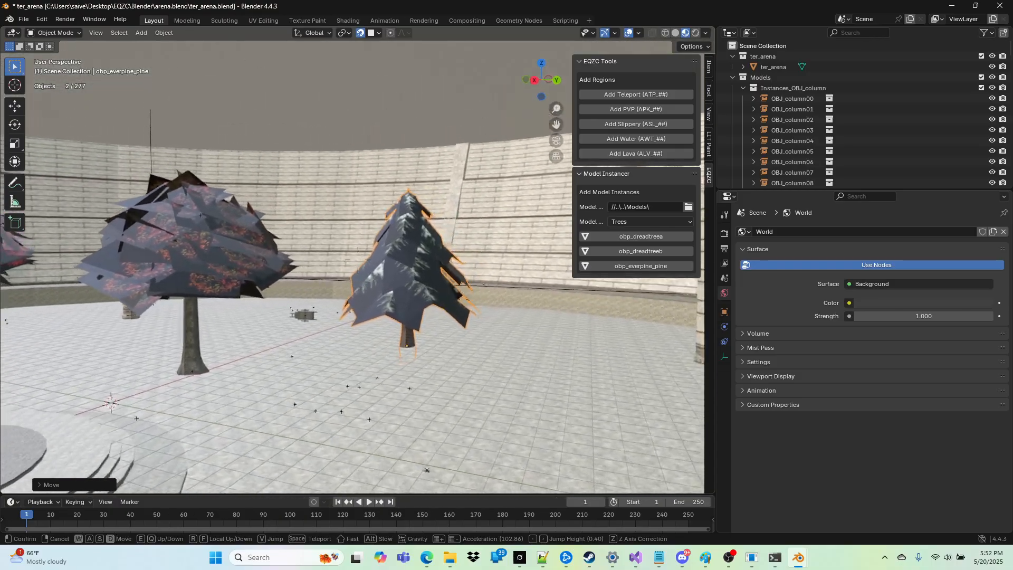
pyautogui.press('w')
pyautogui.press('d')
pyautogui.click(501, 308)
pyautogui.press('s')
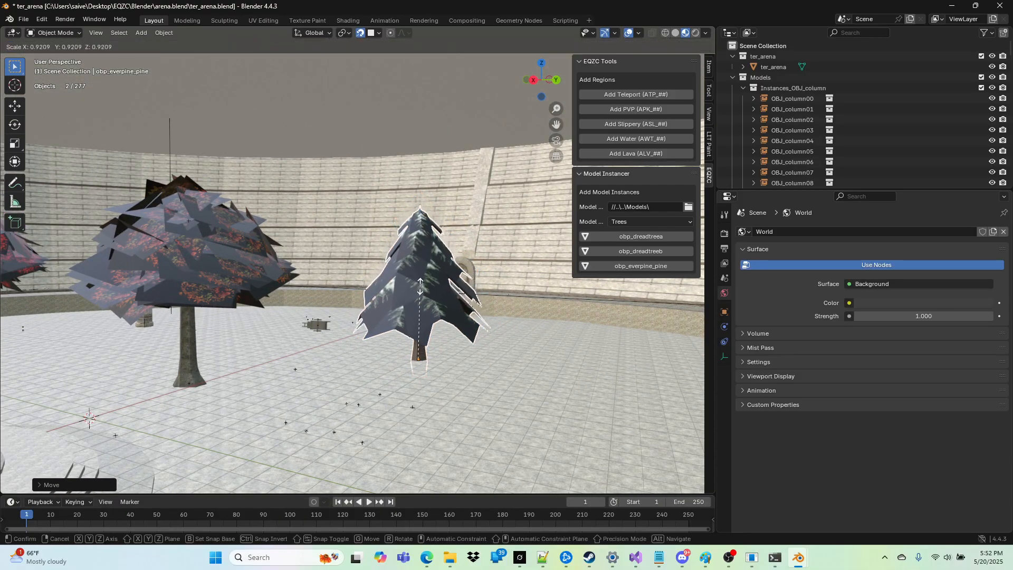
pyautogui.click(416, 310)
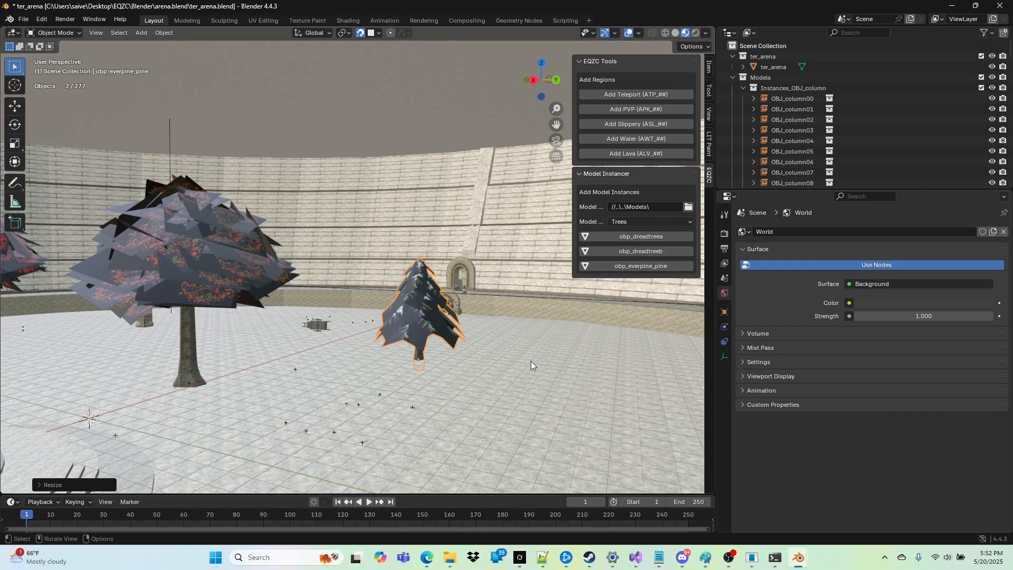
pyautogui.hotkey('shift', 'd')
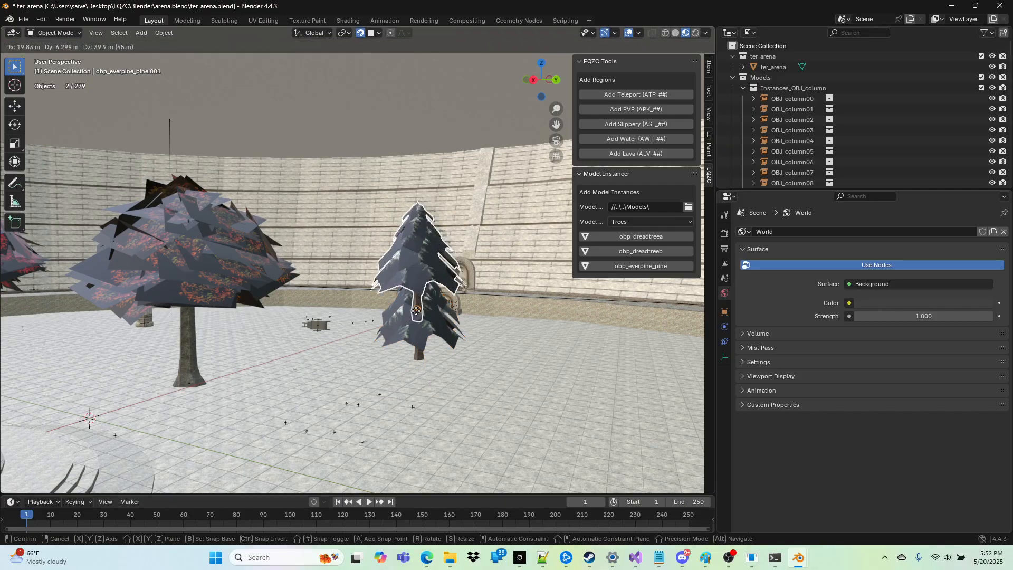
pyautogui.click(564, 373)
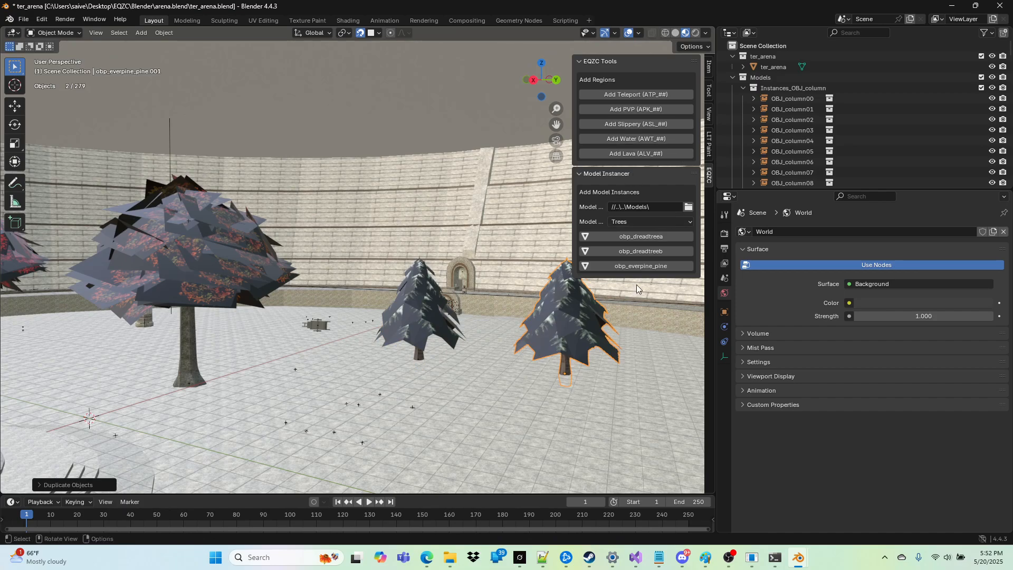
# Step: Add another full-size obp_everpine_pine instance and place it on the floor in front of the two smaller pines
pyautogui.click(640, 266)
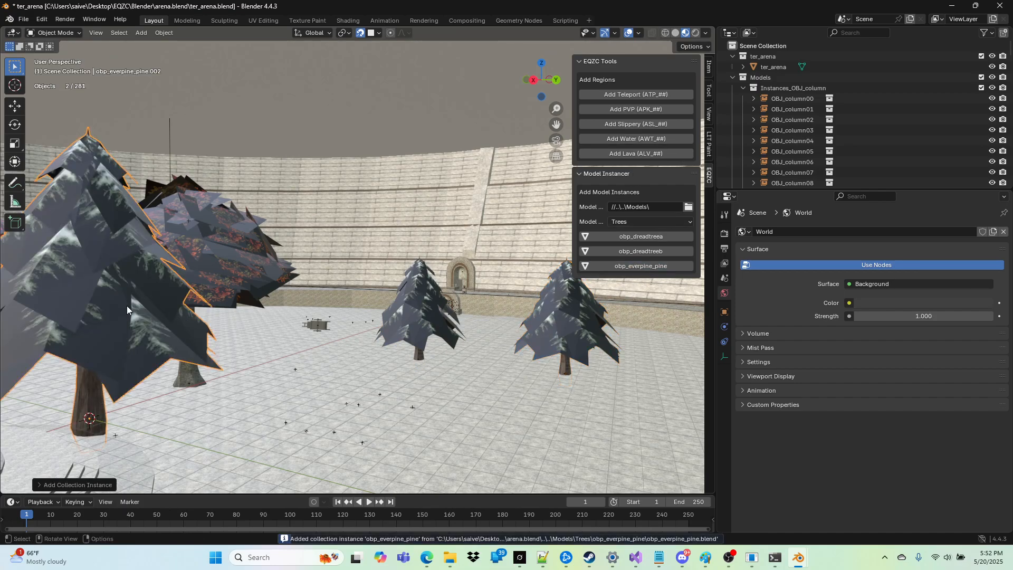
pyautogui.press('g')
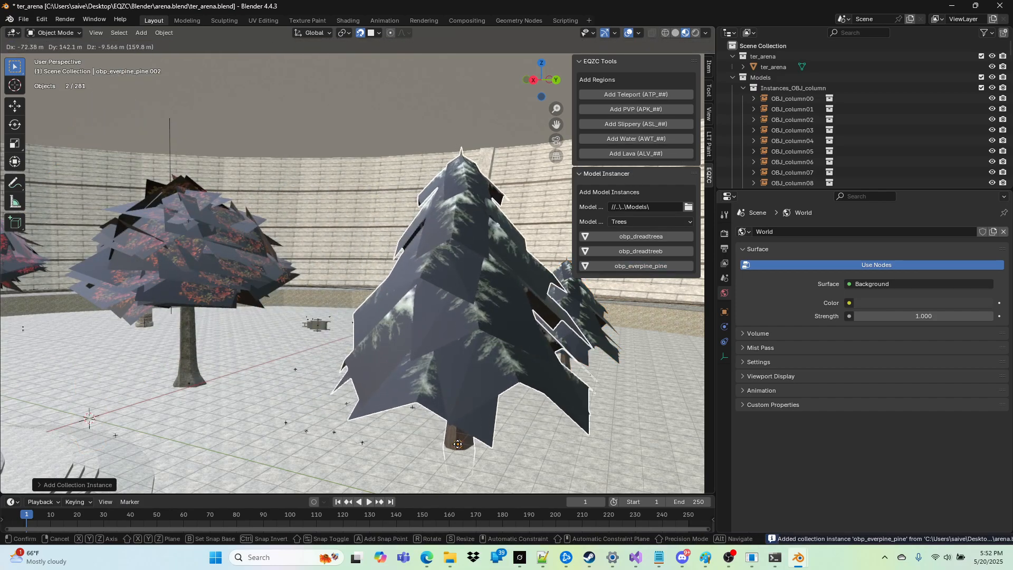
pyautogui.click(458, 444)
pyautogui.hotkey('shift', '`')
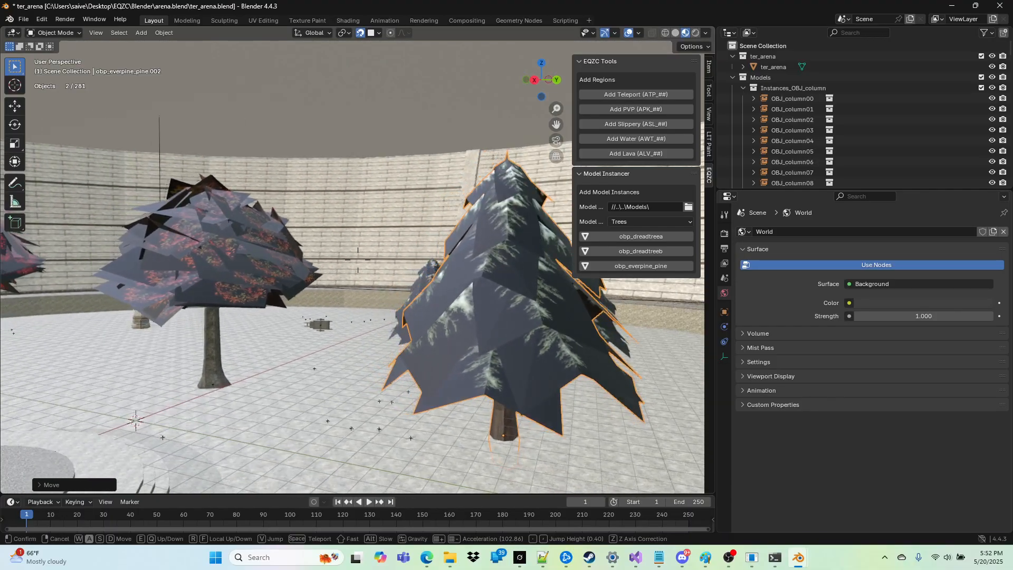
pyautogui.press('a')
pyautogui.click(411, 447)
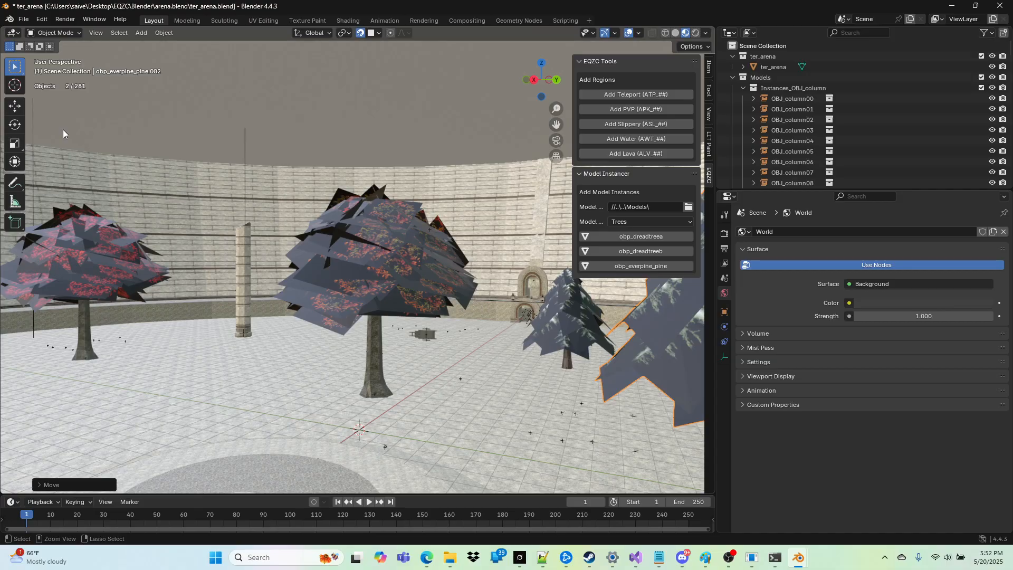
# Step: Save the arena Blender file, switch to EverQuest Zone Creator and convert arena.quail directly into the EverQuest directory, overwriting arena.eqg
pyautogui.hotkey('ctrl', 's')
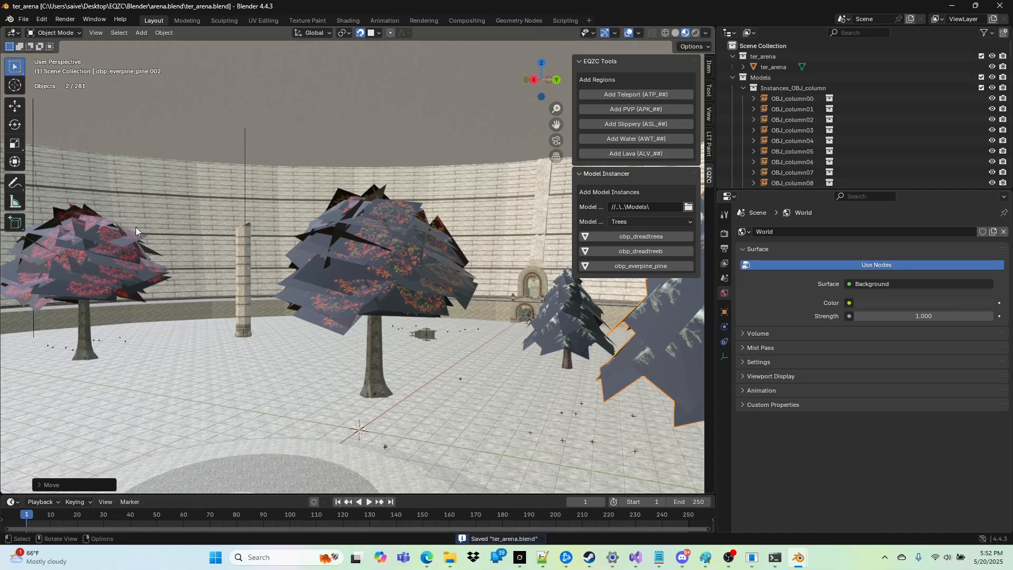
pyautogui.click(953, 10)
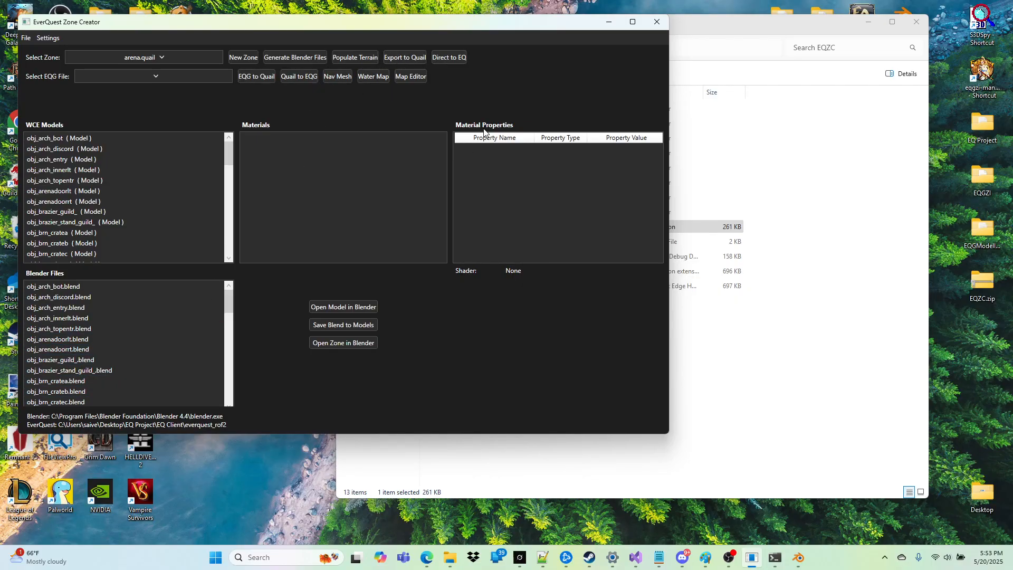
pyautogui.click(452, 58)
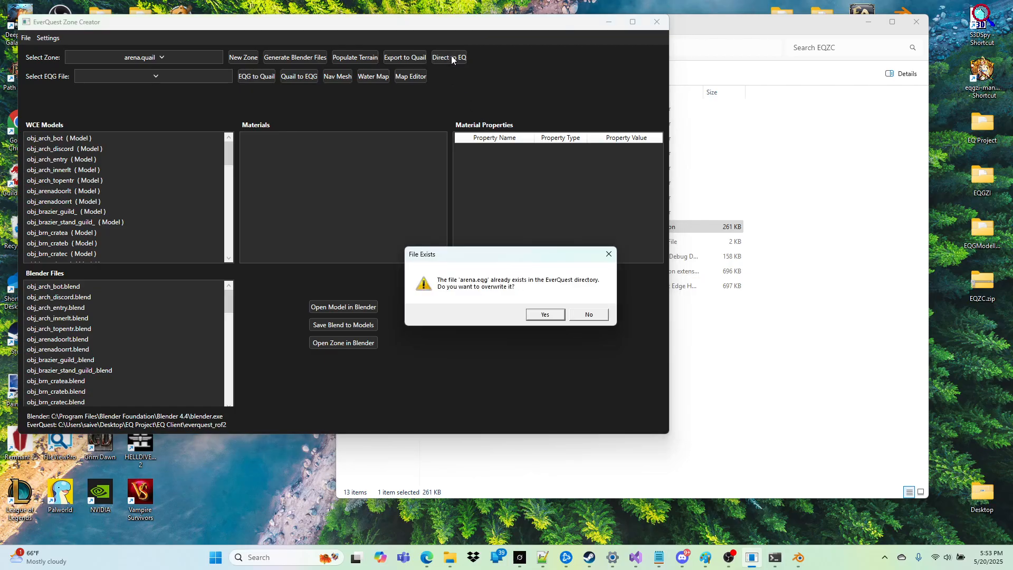
pyautogui.click(541, 315)
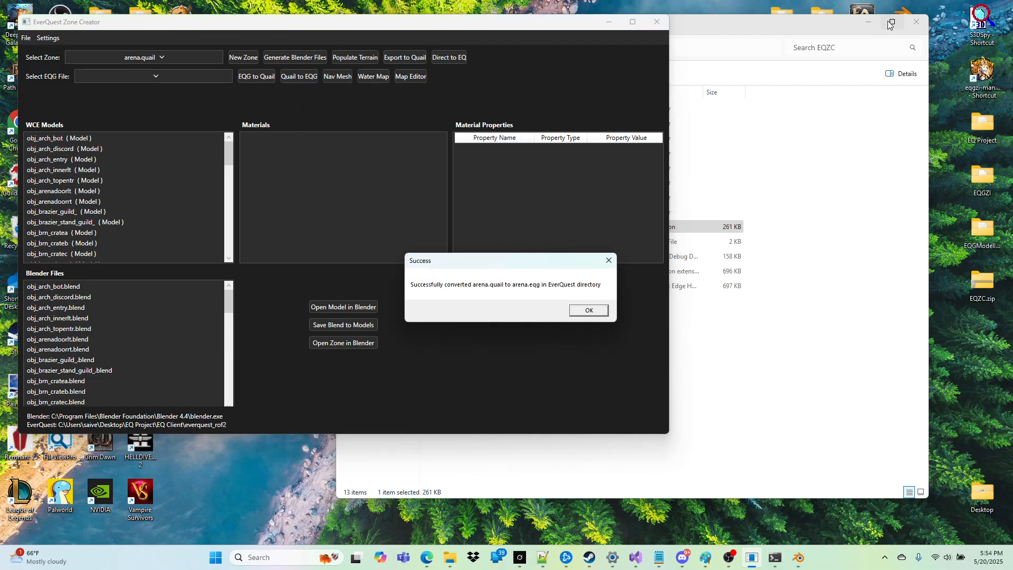
pyautogui.click(585, 312)
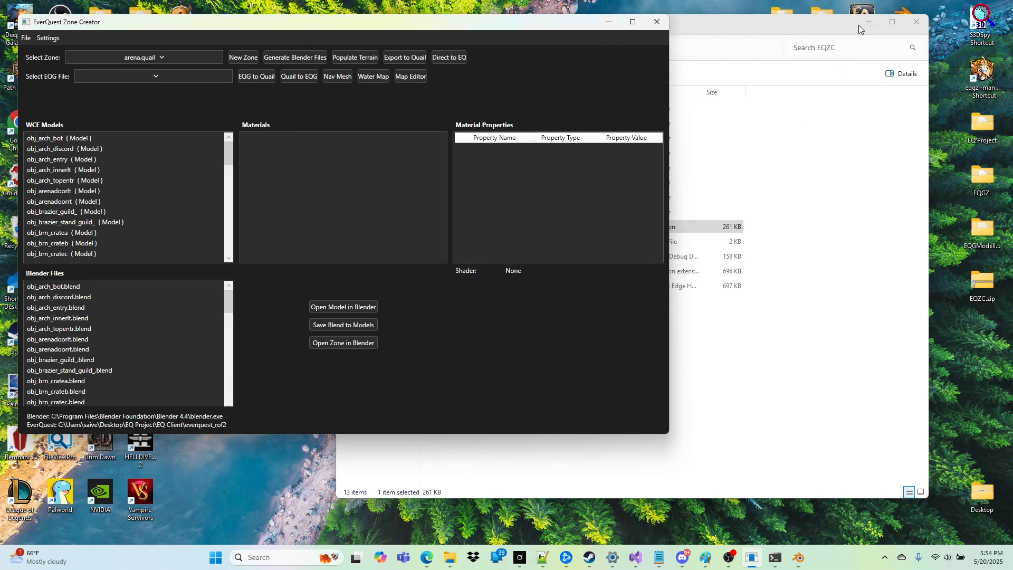
# Step: Launch the EverQuest client from the desktop and log in, accepting the EULA and entering the station password
pyautogui.click(867, 23)
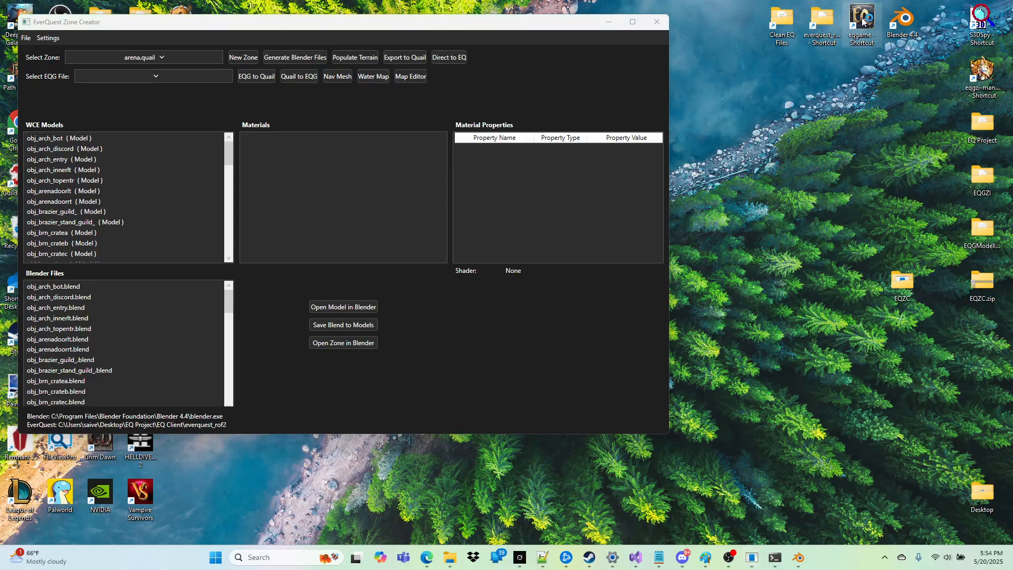
pyautogui.doubleClick(862, 21)
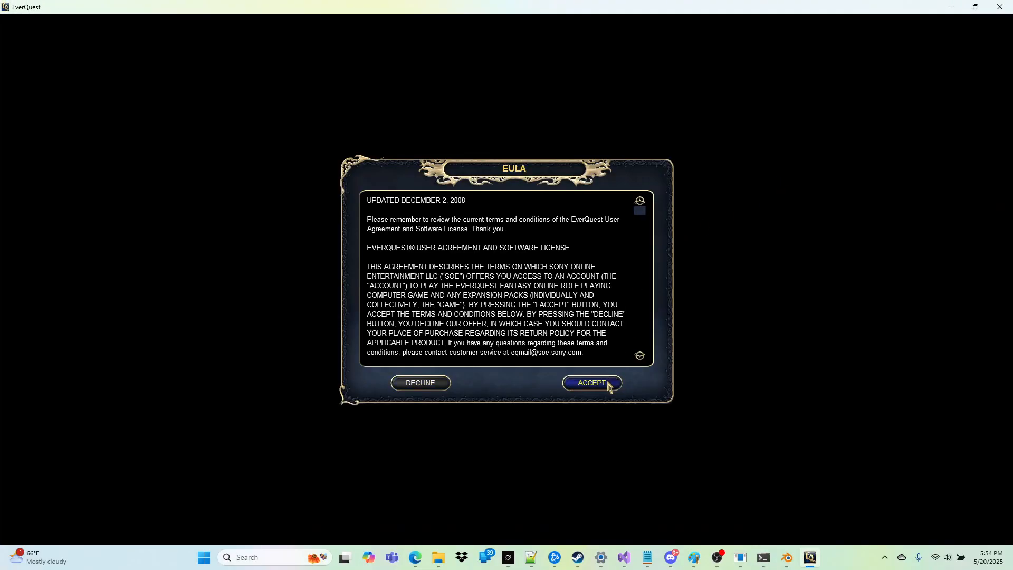
pyautogui.click(609, 383)
pyautogui.click(541, 258)
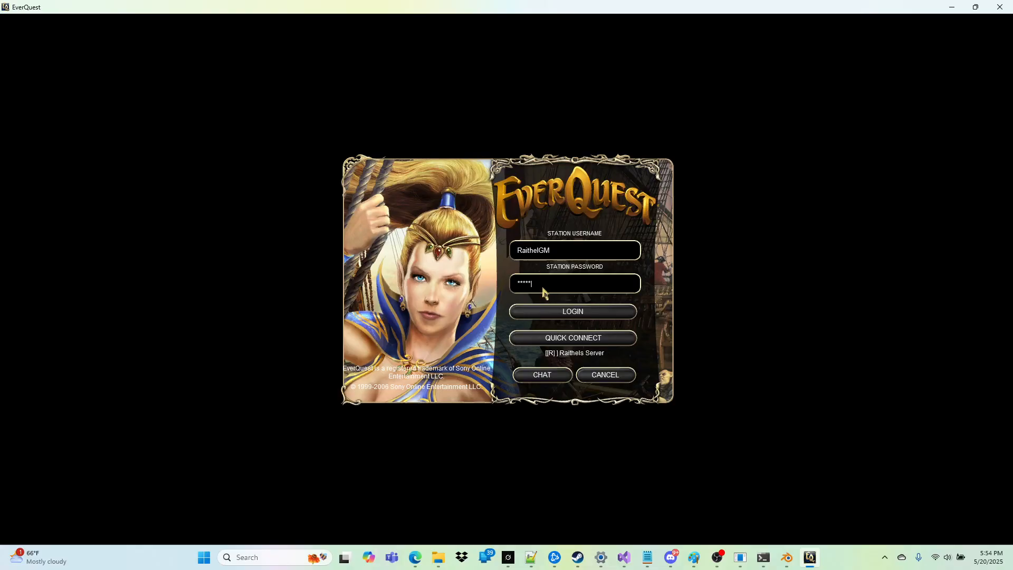
pyautogui.click(576, 313)
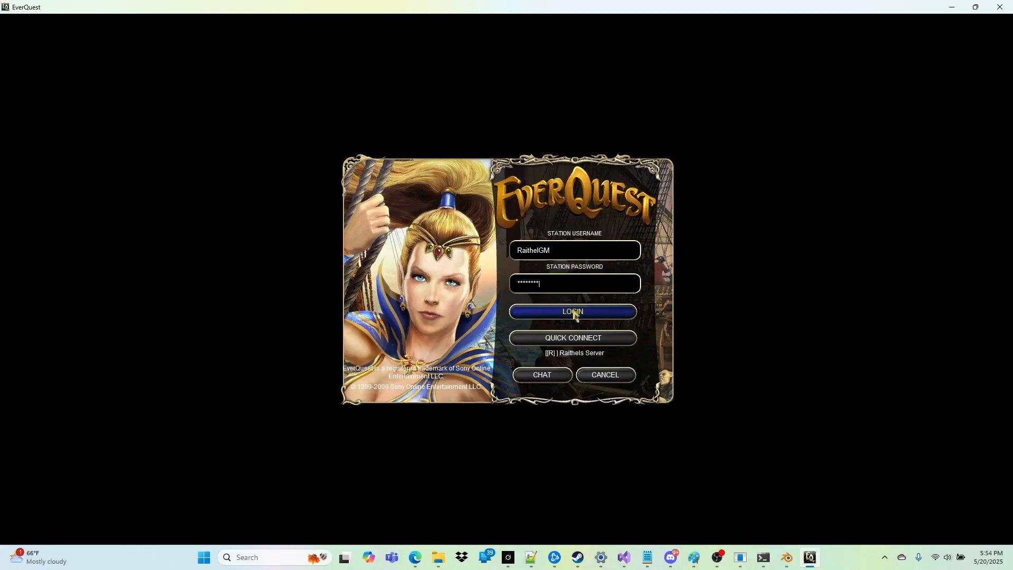
# Step: Complete the login, check the custom server in the server list and enter the game on it
pyautogui.click(575, 313)
pyautogui.moveTo(643, 228); pyautogui.dragTo(639, 296)
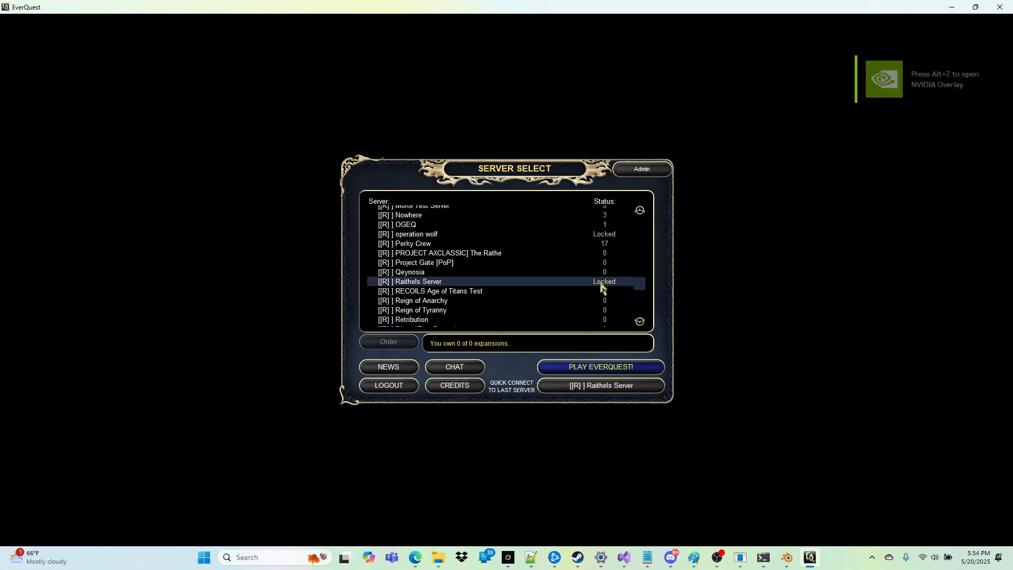
pyautogui.click(611, 370)
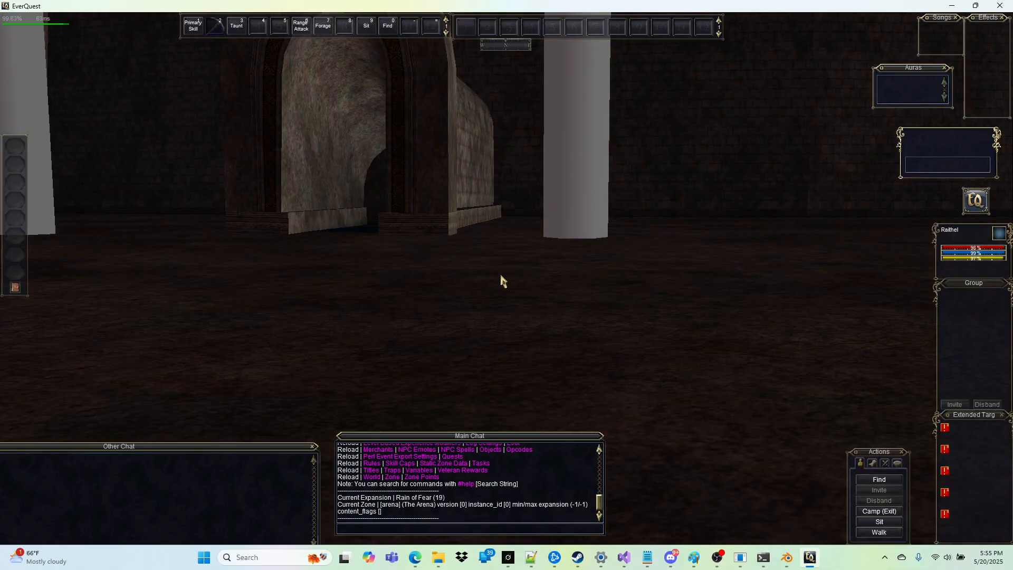
# Step: Walk the character past the large trees outside the arena and into the stone tunnel, inspecting the tree instances on the way
pyautogui.moveTo(501, 276); pyautogui.dragTo(417, 285, button='right')
pyautogui.press('w')
pyautogui.moveTo(423, 240); pyautogui.dragTo(348, 232, button='right')
pyautogui.press('w')
pyautogui.moveTo(423, 191); pyautogui.dragTo(406, 204, button='right')
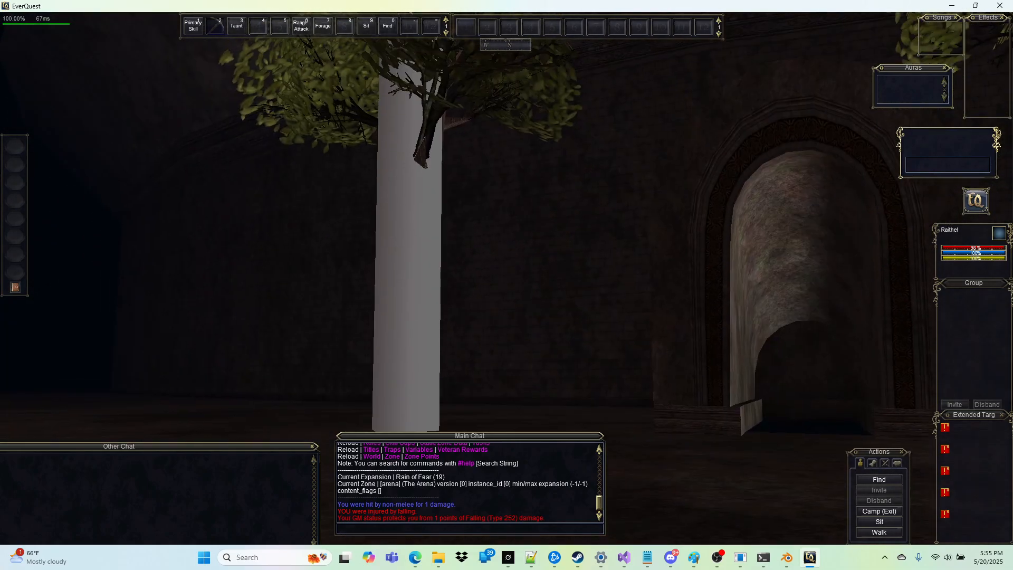
pyautogui.moveTo(449, 228); pyautogui.dragTo(404, 209, button='right')
pyautogui.press('w')
pyautogui.press('w')
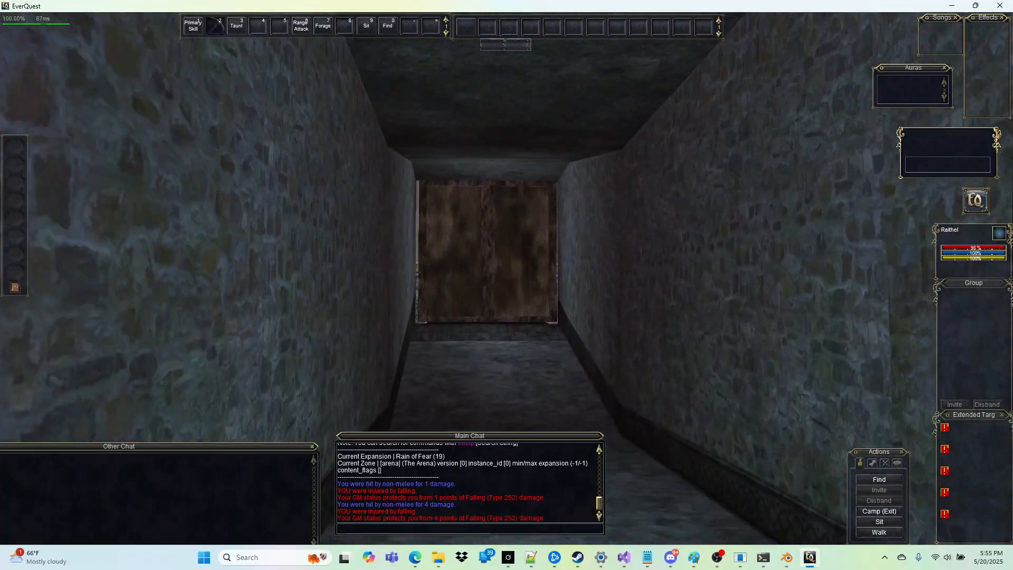
# Step: Go through the door at the end of the tunnel onto the arena floor and pull the camera back to third person
pyautogui.press('w')
pyautogui.click(488, 215)
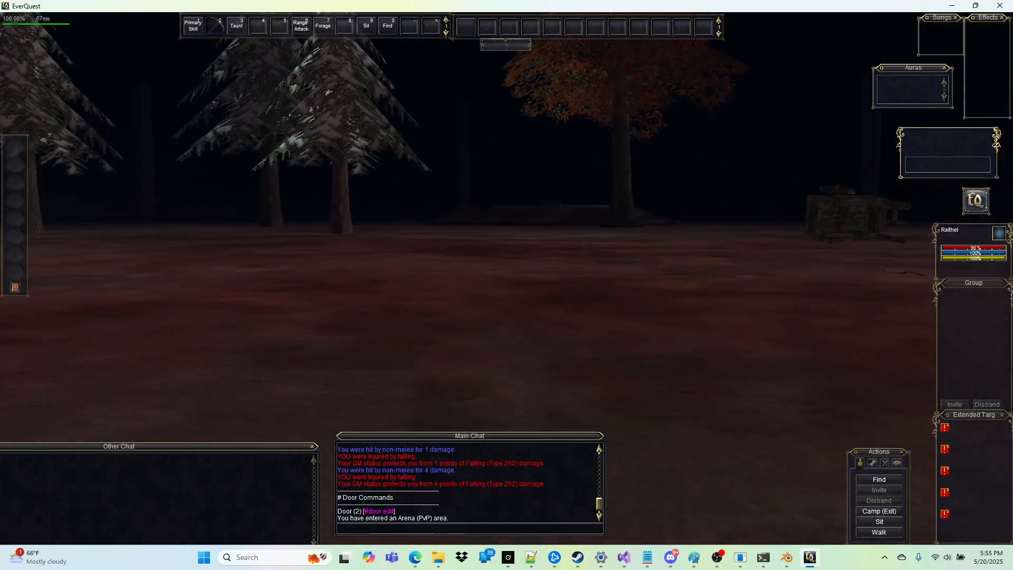
pyautogui.press('w')
pyautogui.moveTo(488, 216); pyautogui.dragTo(444, 207, button='right')
pyautogui.press('w')
pyautogui.scroll(-5, 430, 177)
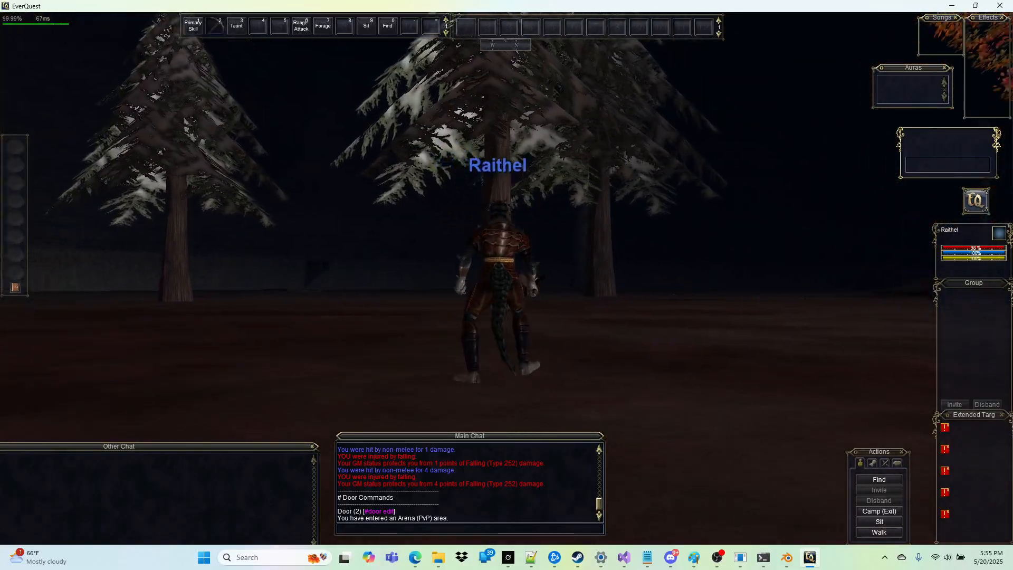
pyautogui.press('w')
# Step: Run the command #time 12 to set the world time and inspect the pine and red-leaved tree instances on the arena floor
pyautogui.press('a')
pyautogui.moveTo(534, 195)
pyautogui.mouseDown(button='right')
pyautogui.moveTo(516, 190)
pyautogui.moveTo(528, 188)
pyautogui.mouseUp(button='right')
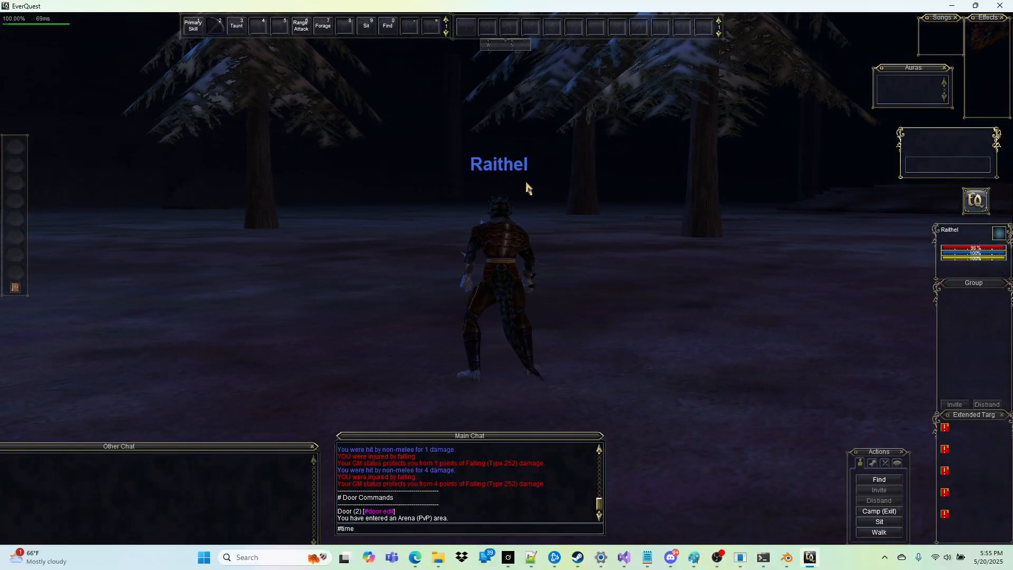
pyautogui.press('Return')
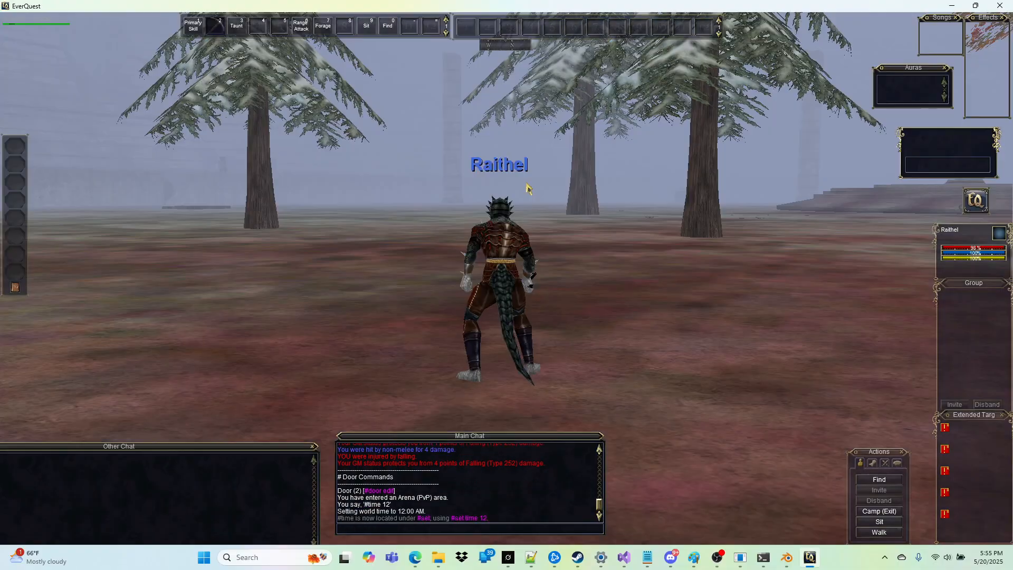
pyautogui.moveTo(570, 227); pyautogui.dragTo(633, 237, button='right')
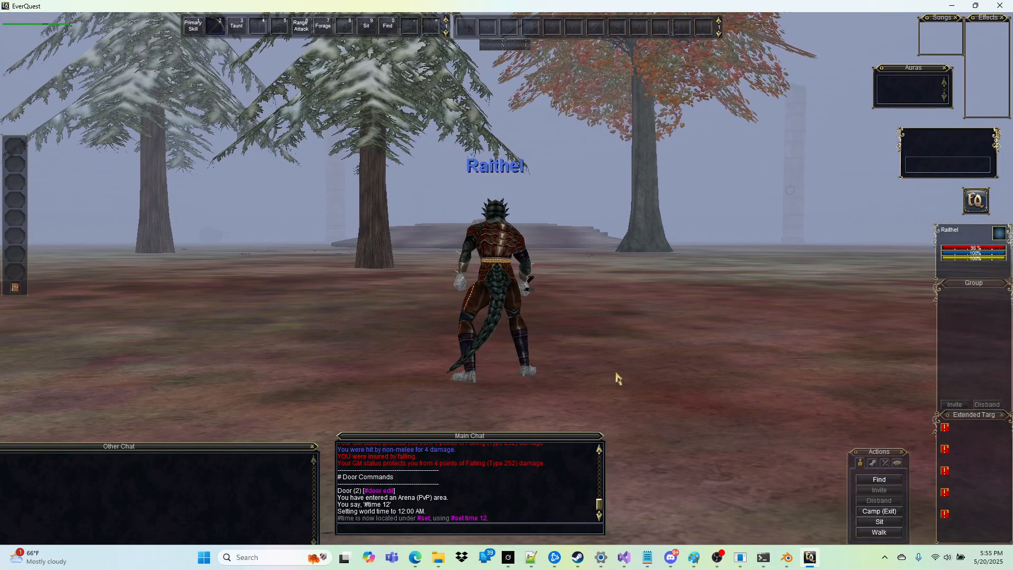
# Step: Switch to Blender, close the Preferences window and fly back to view the round platform in the middle of the arena
pyautogui.click(787, 557)
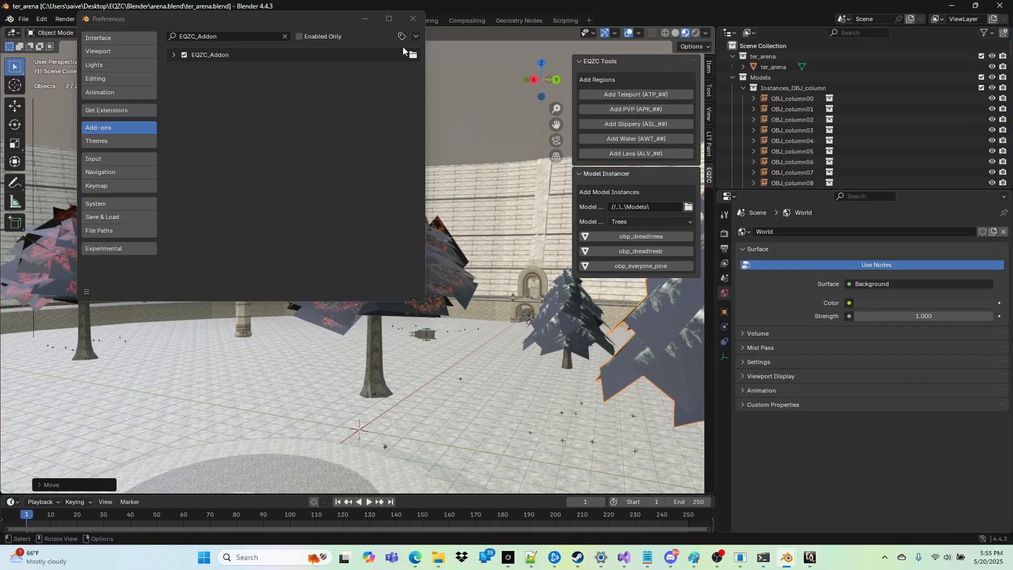
pyautogui.click(413, 18)
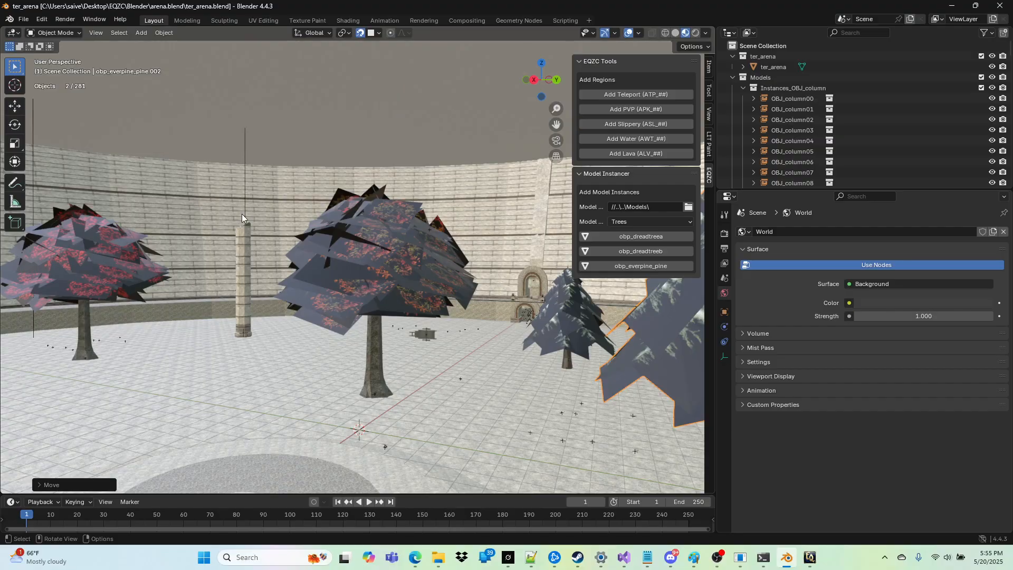
pyautogui.hotkey('shift', '`')
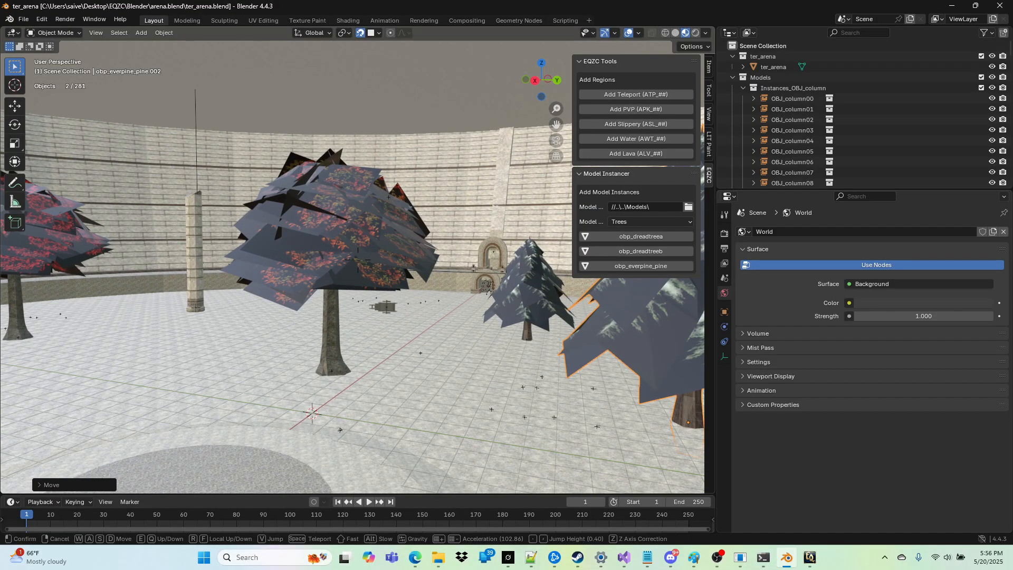
pyautogui.press('s')
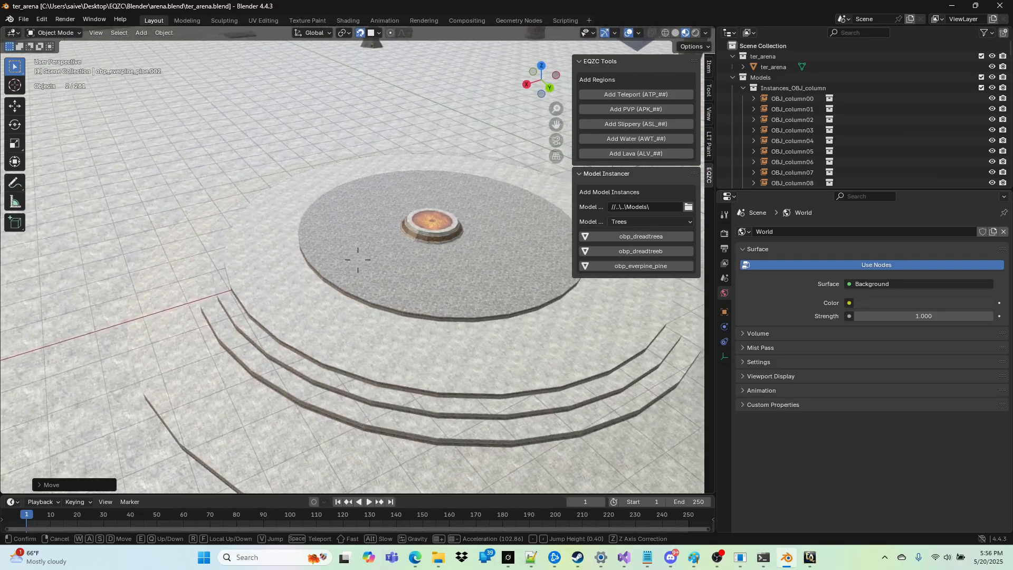
pyautogui.press('a')
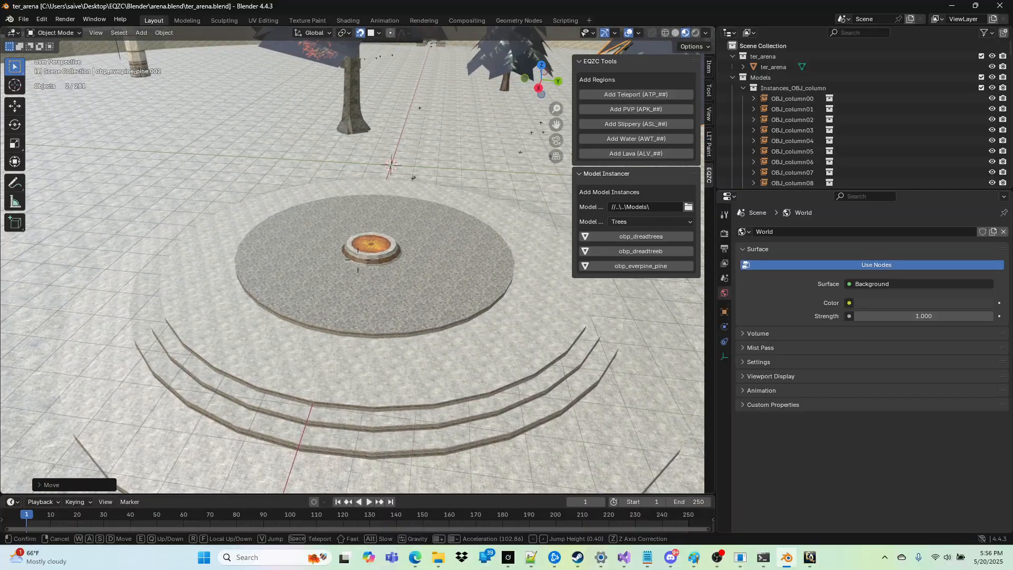
pyautogui.click(192, 353)
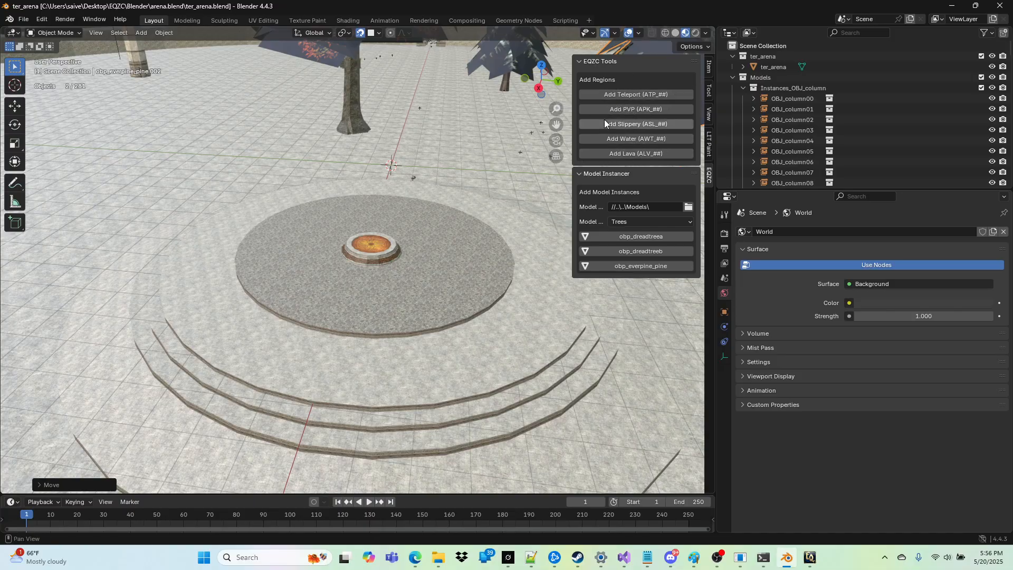
# Step: Add a Water (AWT_##) region with EQZC Tools and place it on the ground outside the arena near the stone gateway trees
pyautogui.hotkey('shift', '`')
pyautogui.press('w')
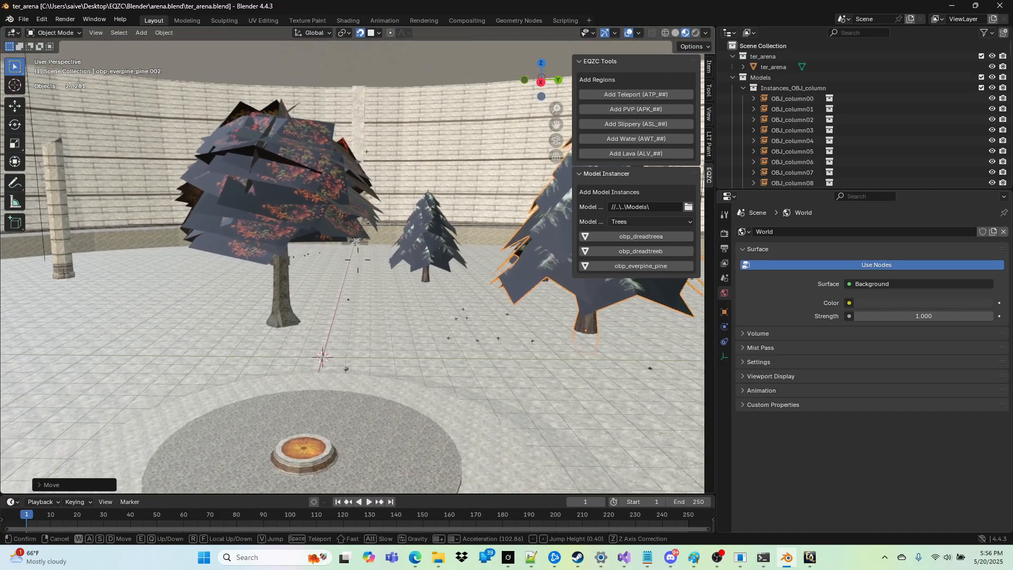
pyautogui.scroll(16, 357, 260)
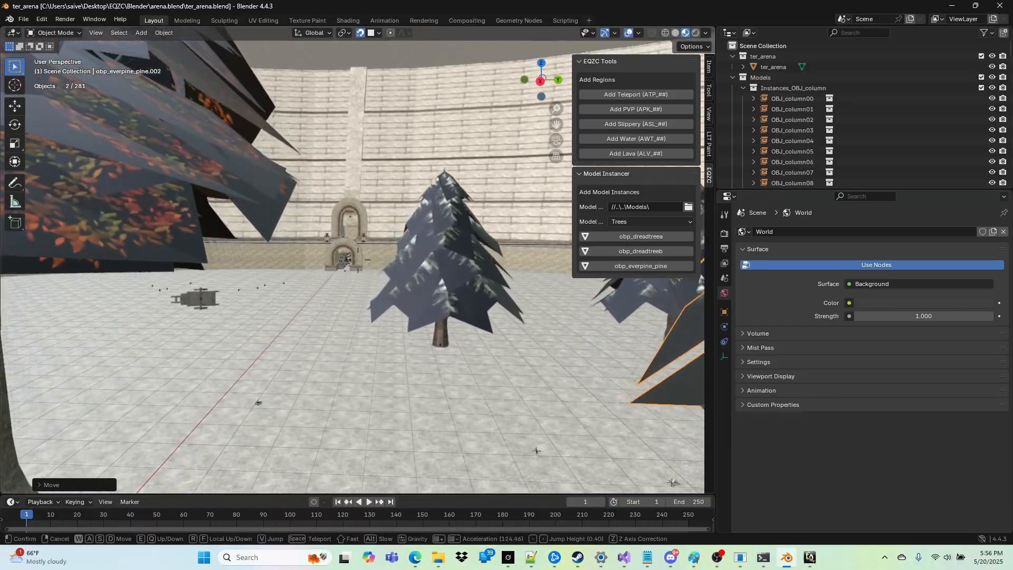
pyautogui.scroll(7, 358, 259)
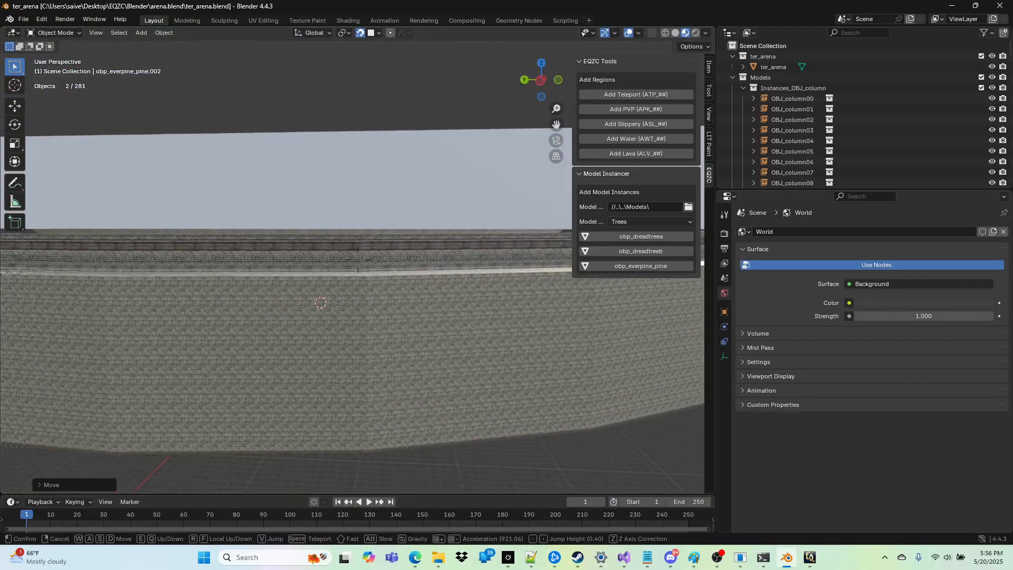
pyautogui.press('w')
pyautogui.press('w')
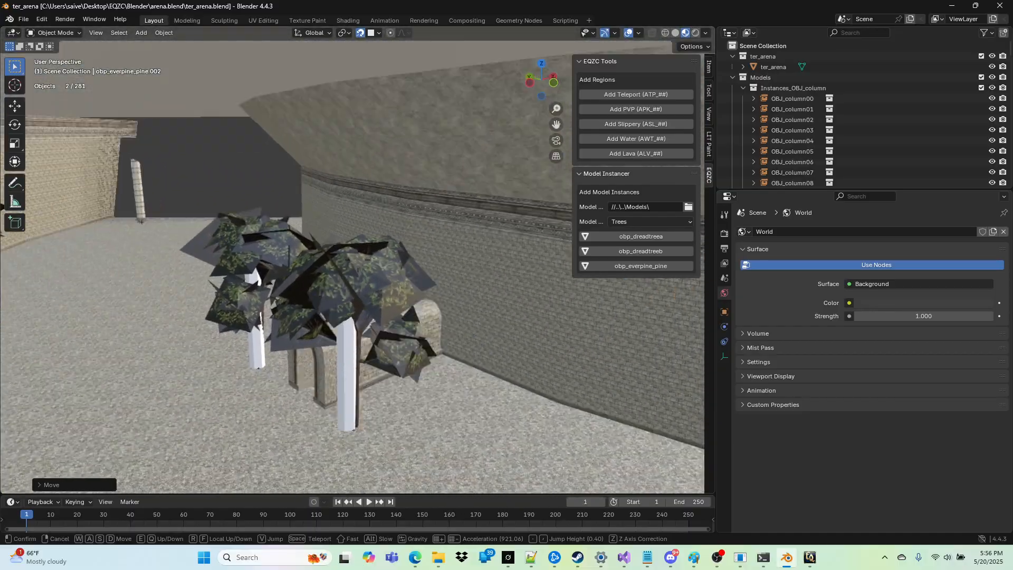
pyautogui.press('a')
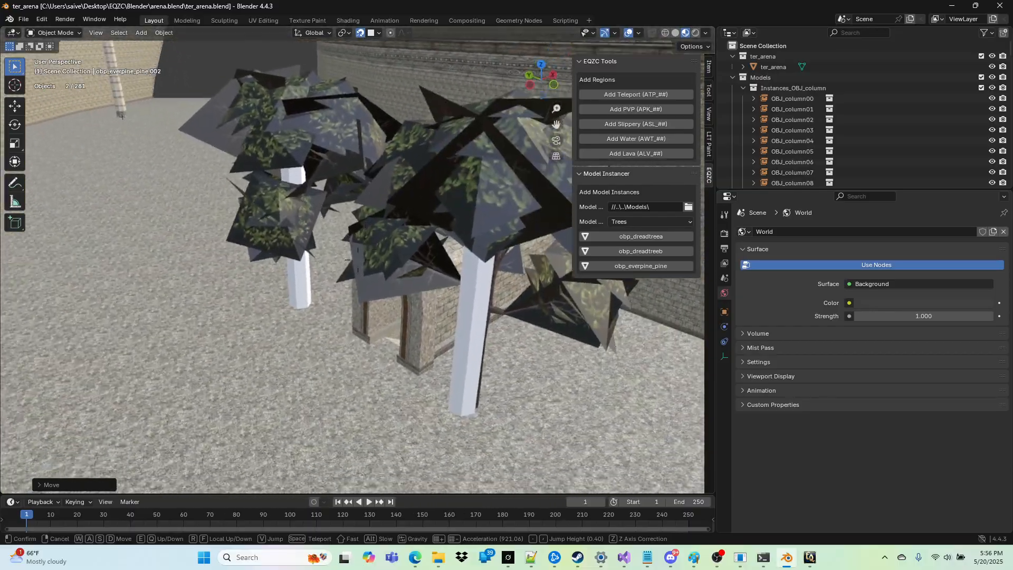
pyautogui.press('a')
pyautogui.press('d')
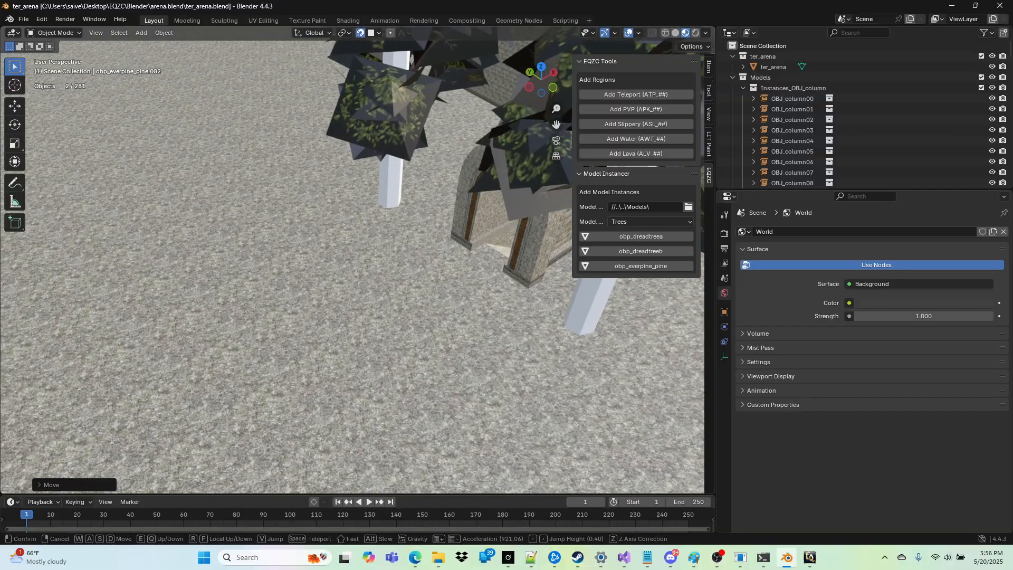
pyautogui.click(515, 97)
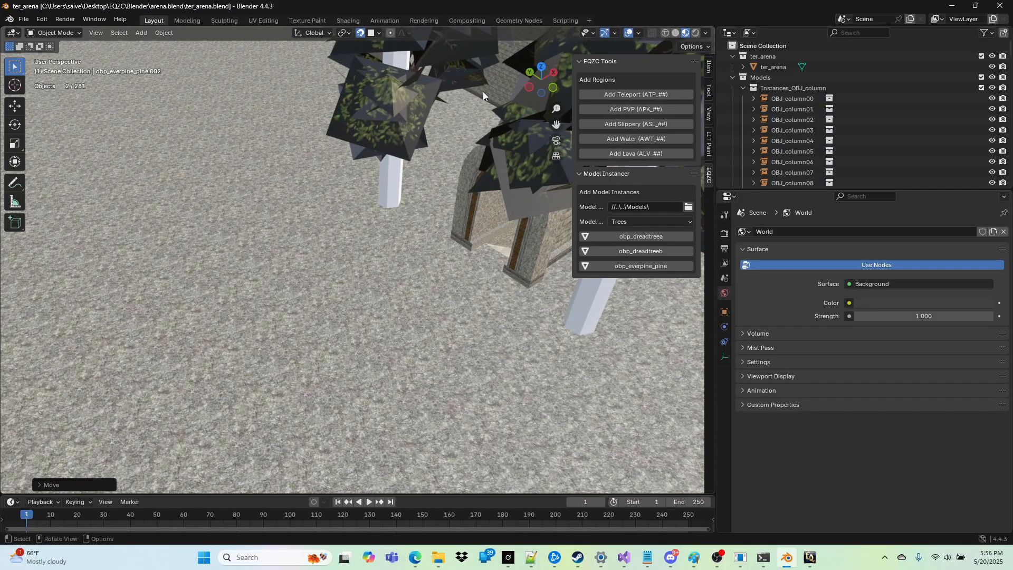
pyautogui.click(644, 140)
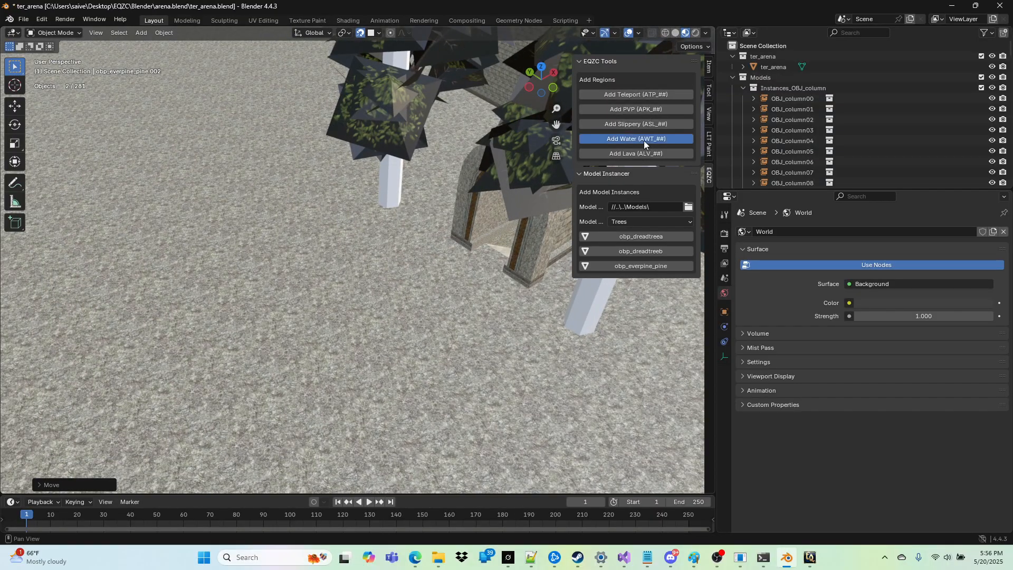
pyautogui.press('g')
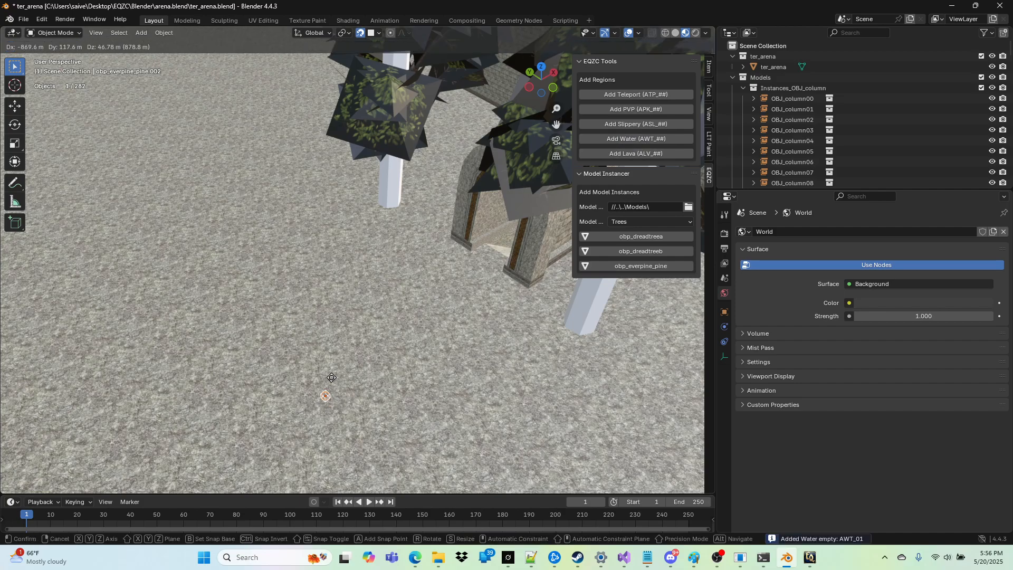
pyautogui.click(239, 258)
# Step: Scale the water region up uniformly by a factor of about 39 into a large box over the ground
pyautogui.press('s')
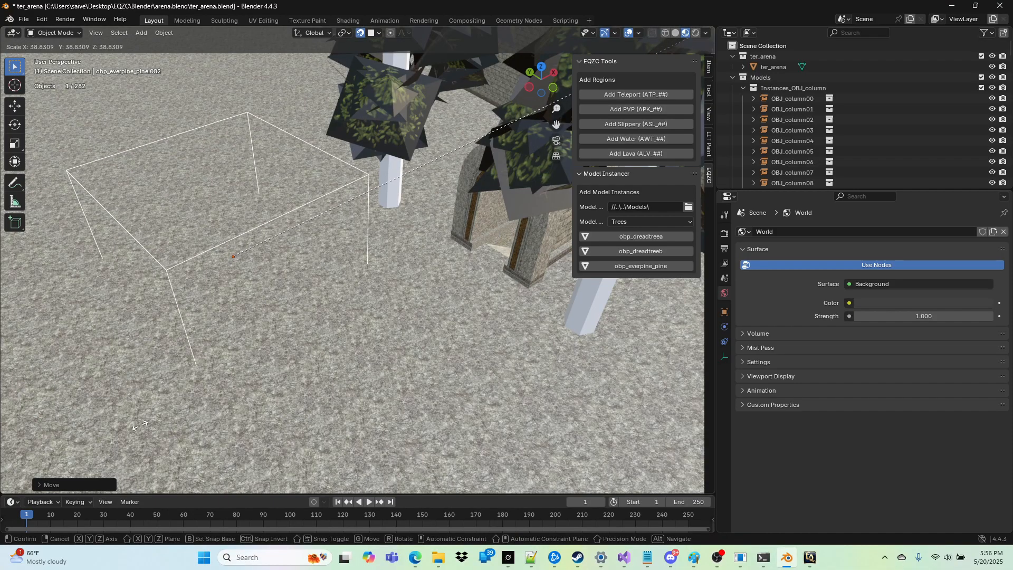
pyautogui.click(305, 353)
pyautogui.keyDown('shift'); pyautogui.moveTo(304, 354); pyautogui.dragTo(254, 364, button='middle'); pyautogui.keyUp('shift')
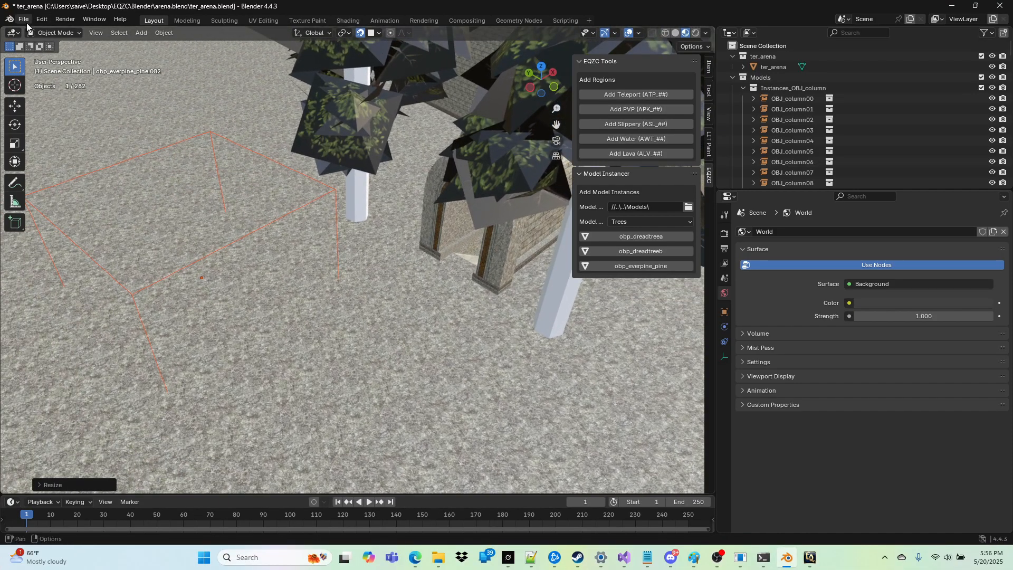
# Step: Add a Lava (ALV_##) region and place it on the ground in front of the nearer white-trunked tree
pyautogui.click(638, 153)
pyautogui.press('g')
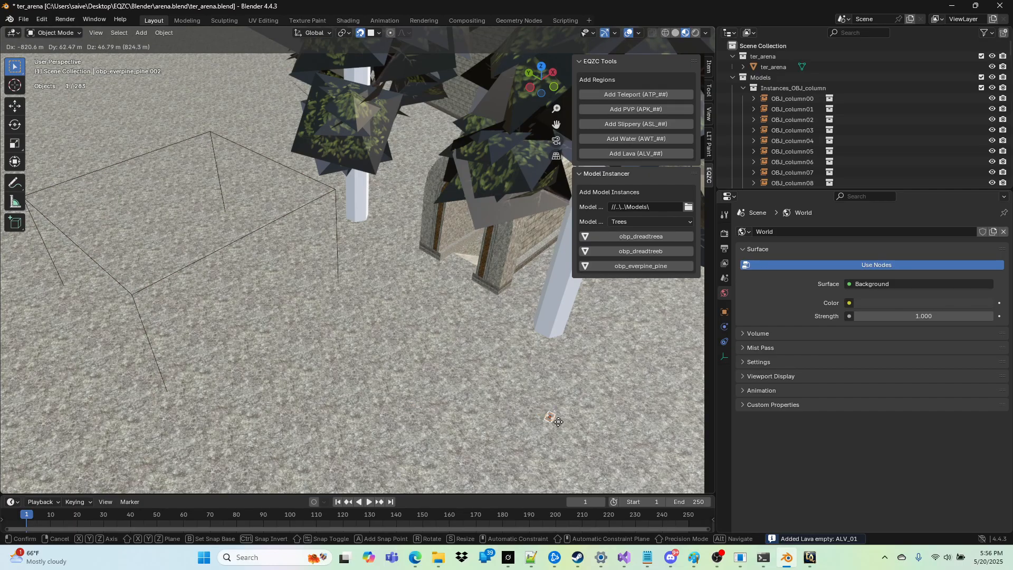
pyautogui.click(606, 453)
# Step: Scale the lava region up uniformly in two passes until it forms a large box beside the water region
pyautogui.hotkey('shift', '`')
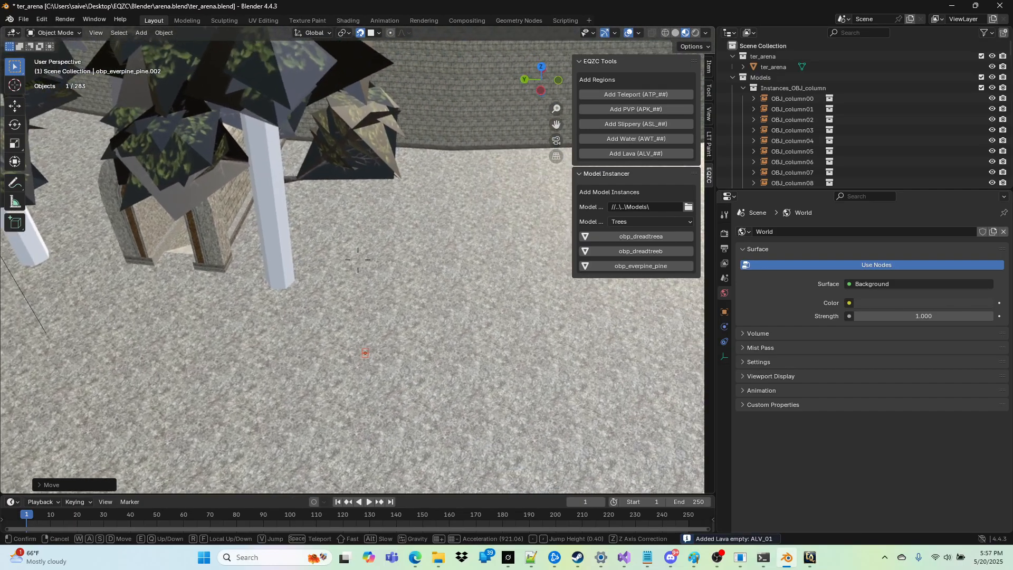
pyautogui.press('s')
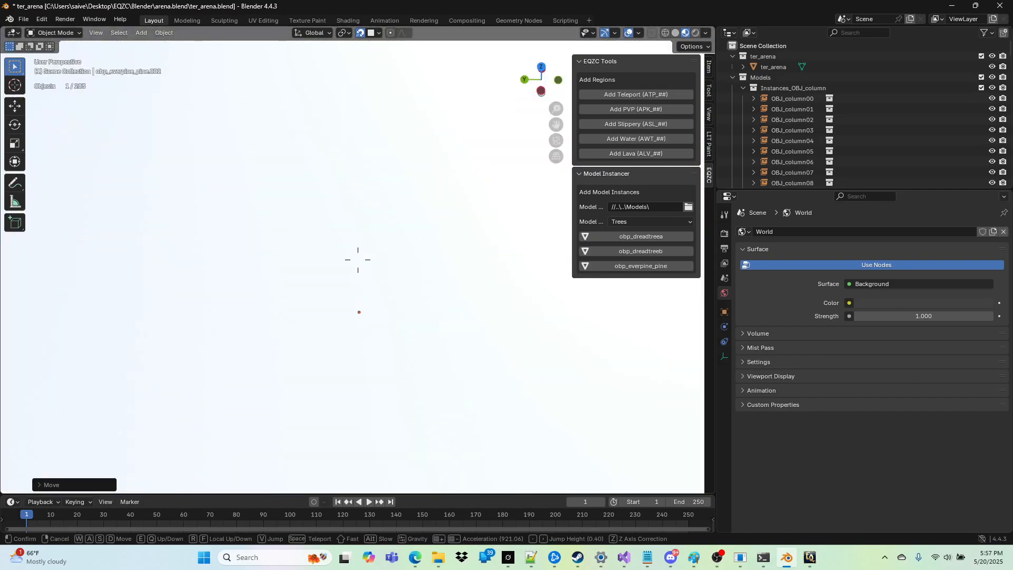
pyautogui.click(583, 476)
pyautogui.hotkey('shift', '`')
pyautogui.press('w')
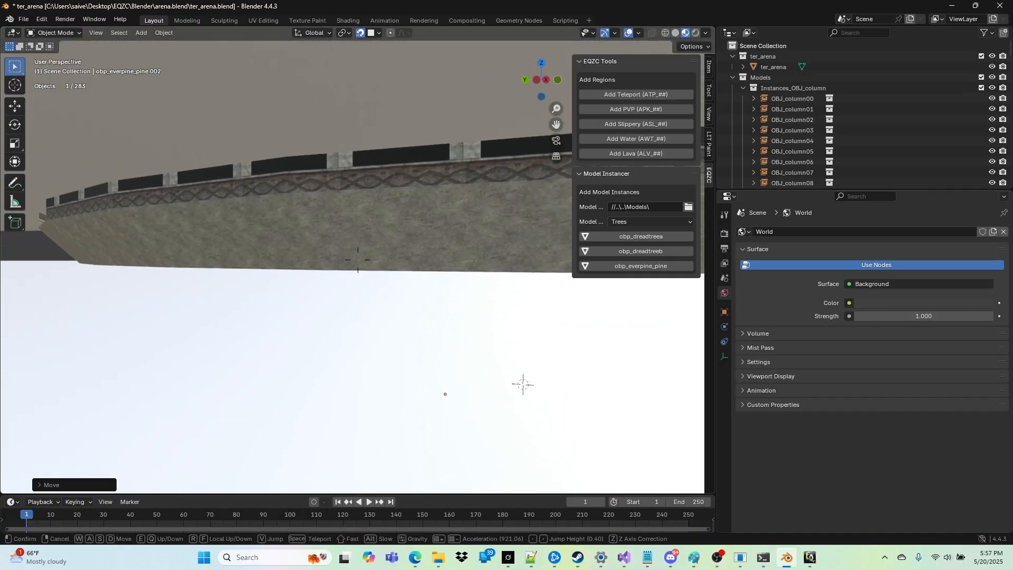
pyautogui.press('w')
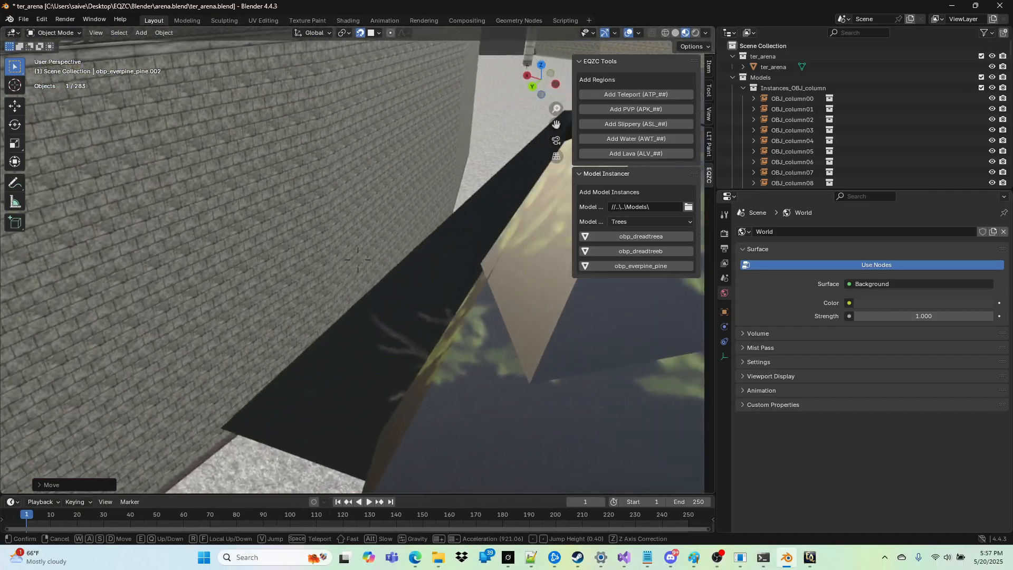
pyautogui.press('w')
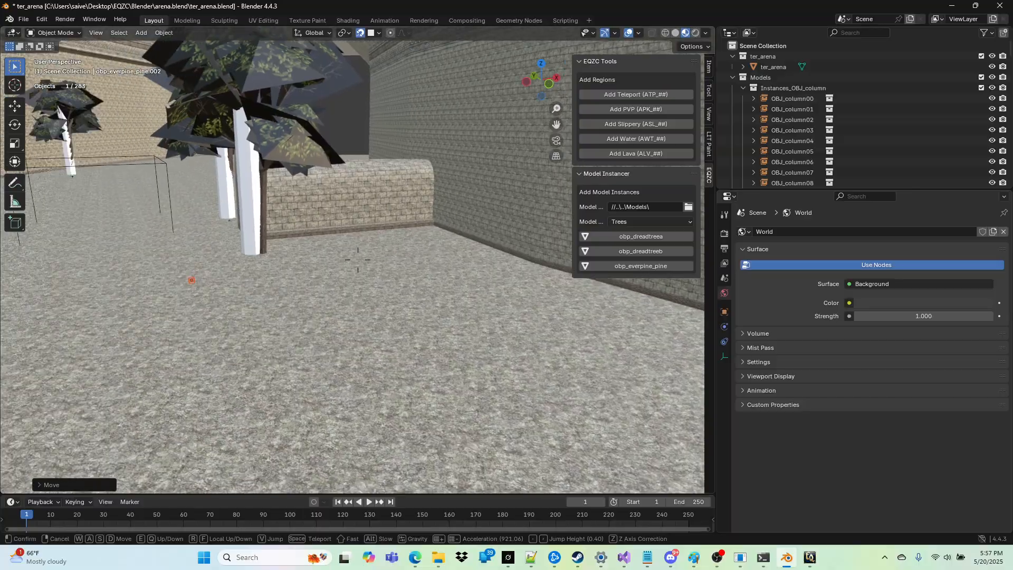
pyautogui.click(584, 472)
pyautogui.press('s')
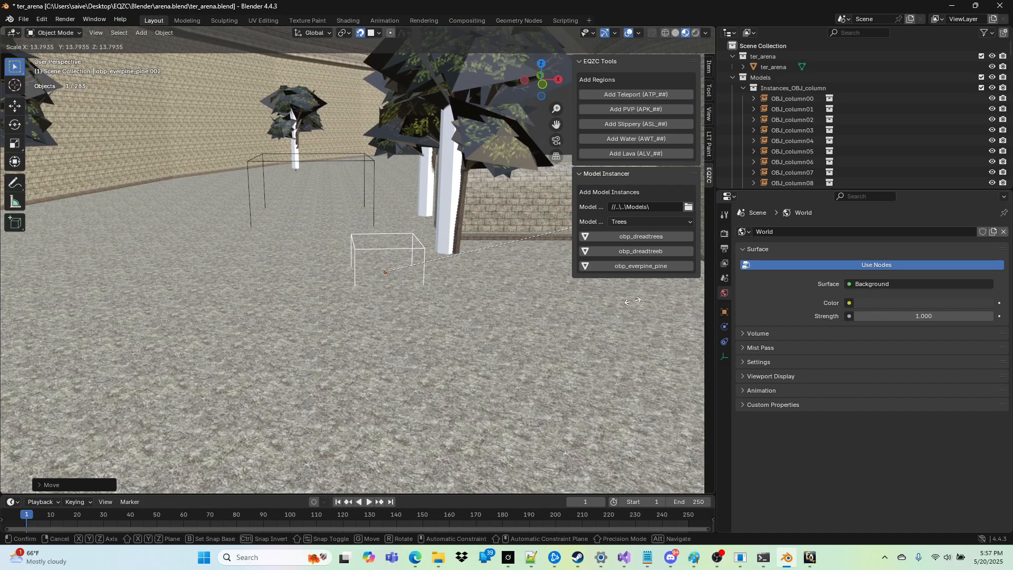
pyautogui.click(366, 285)
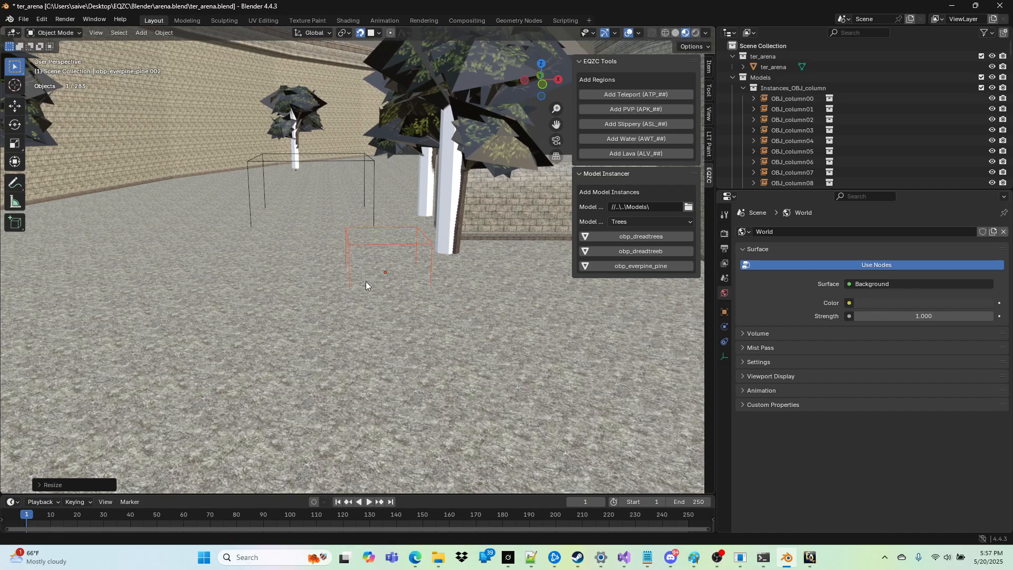
pyautogui.press('s')
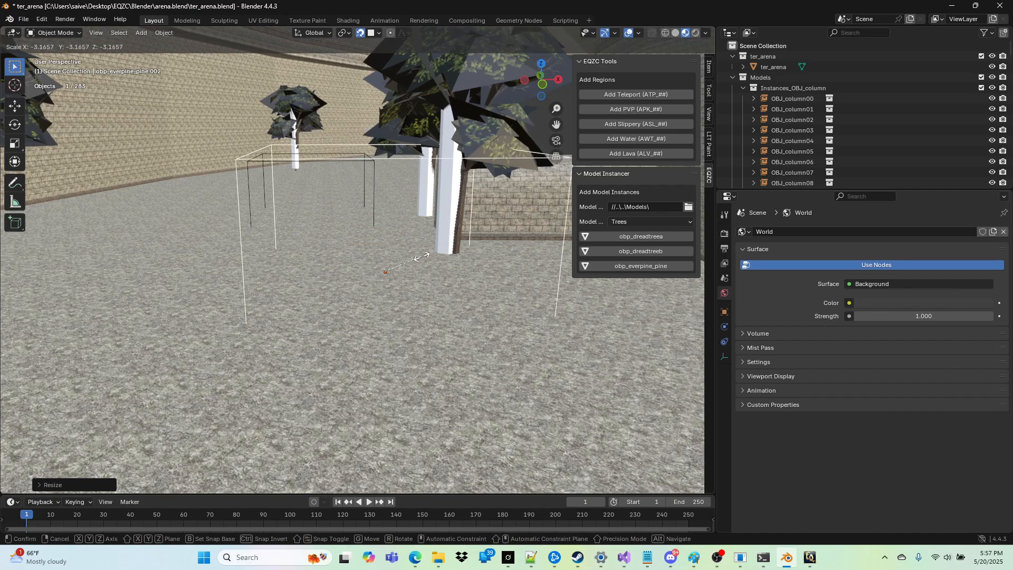
pyautogui.click(394, 262)
# Step: Check the placed water and lava regions near the stone gateway and save ter_arena.blend
pyautogui.hotkey('shift', '`')
pyautogui.press('s')
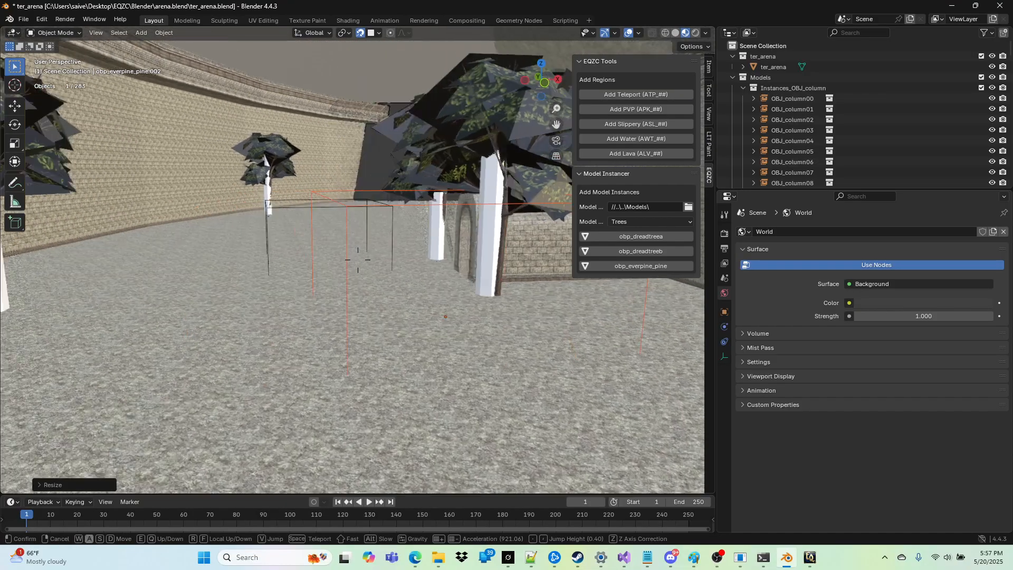
pyautogui.press('w')
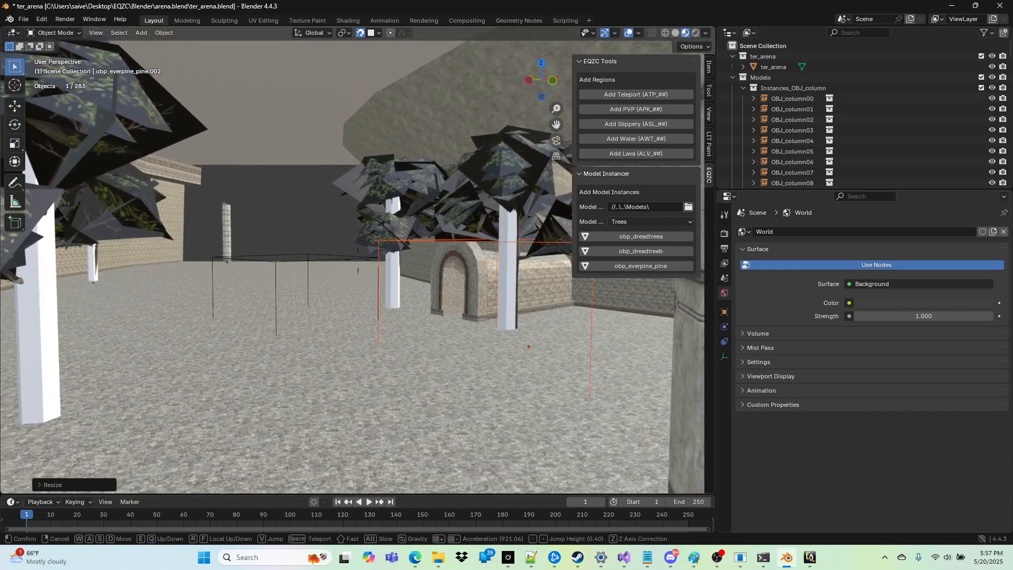
pyautogui.click(117, 74)
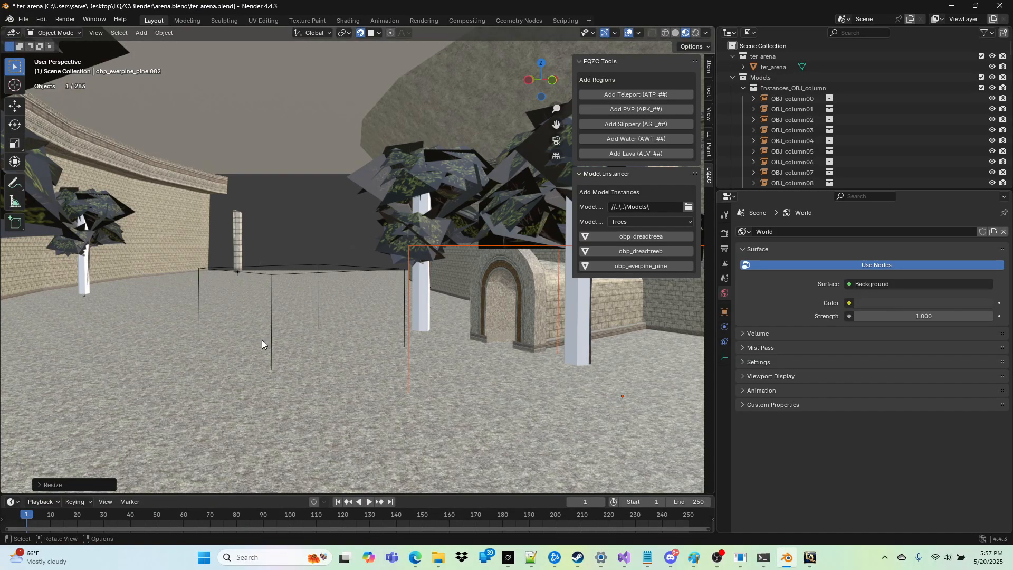
pyautogui.click(10, 19)
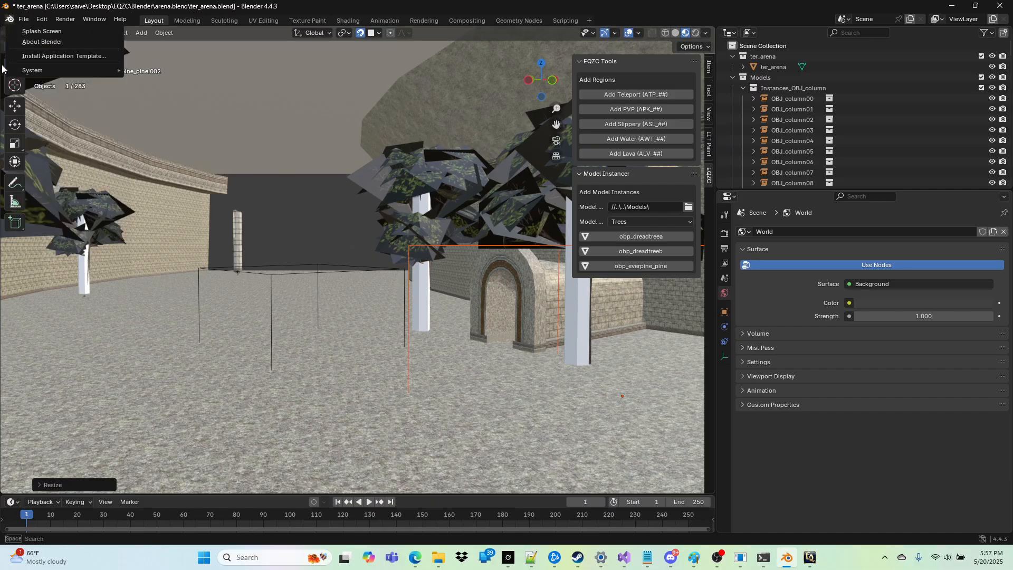
pyautogui.moveTo(24, 20)
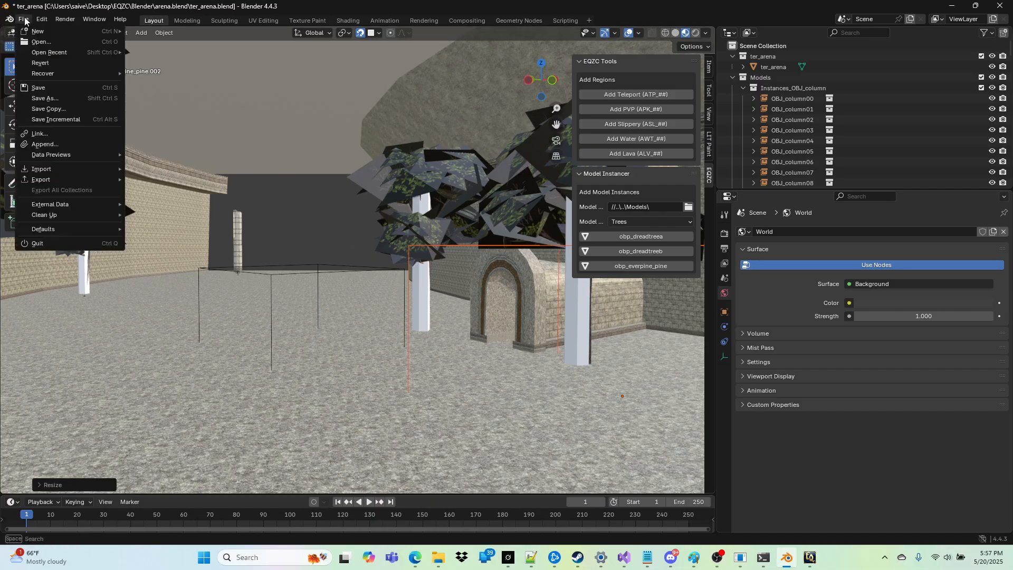
pyautogui.click(44, 87)
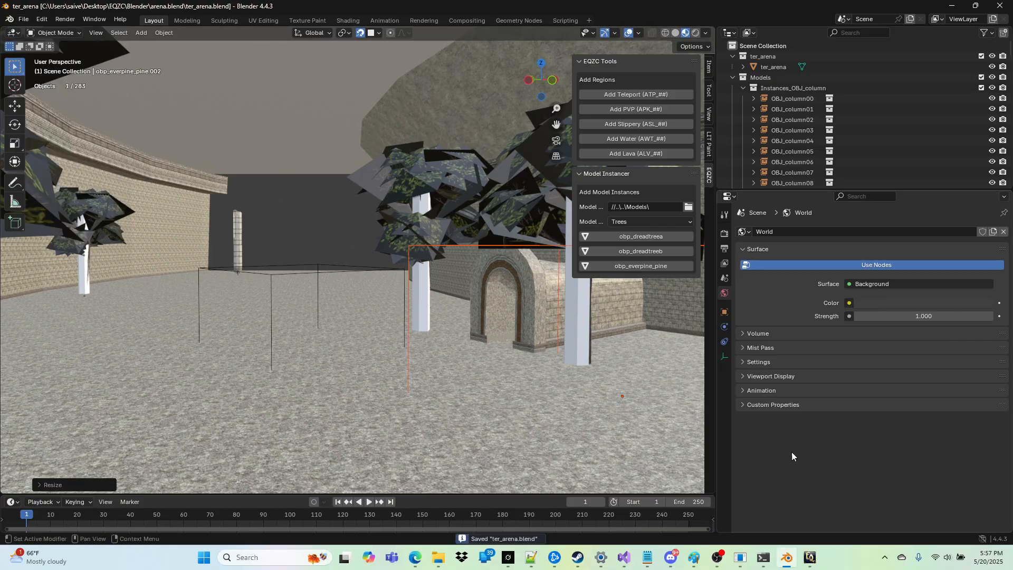
# Step: Switch to EverQuest Zone Creator and export arena.quail straight to the EverQuest client with Direct to EQ
pyautogui.click(806, 559)
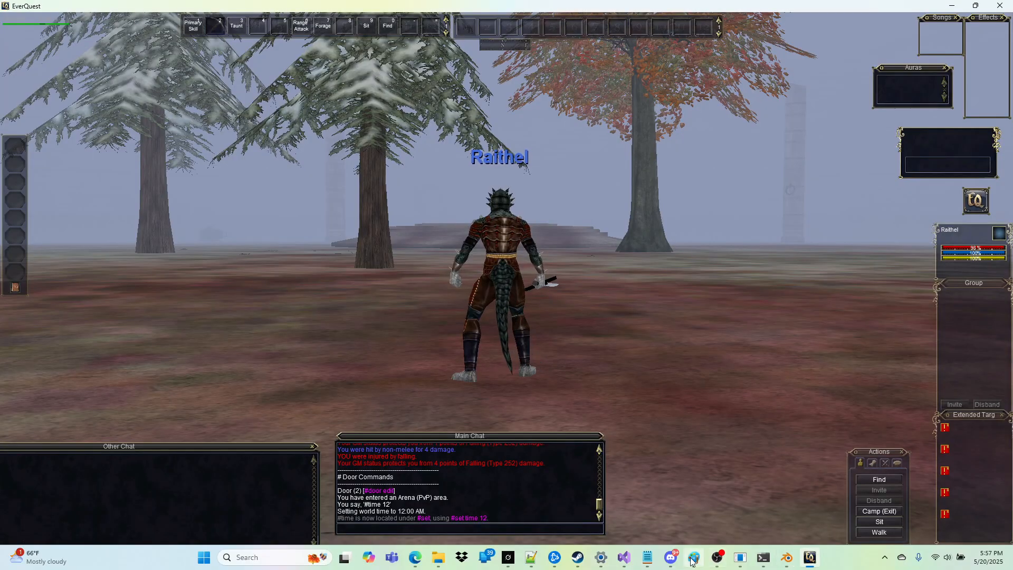
pyautogui.click(740, 561)
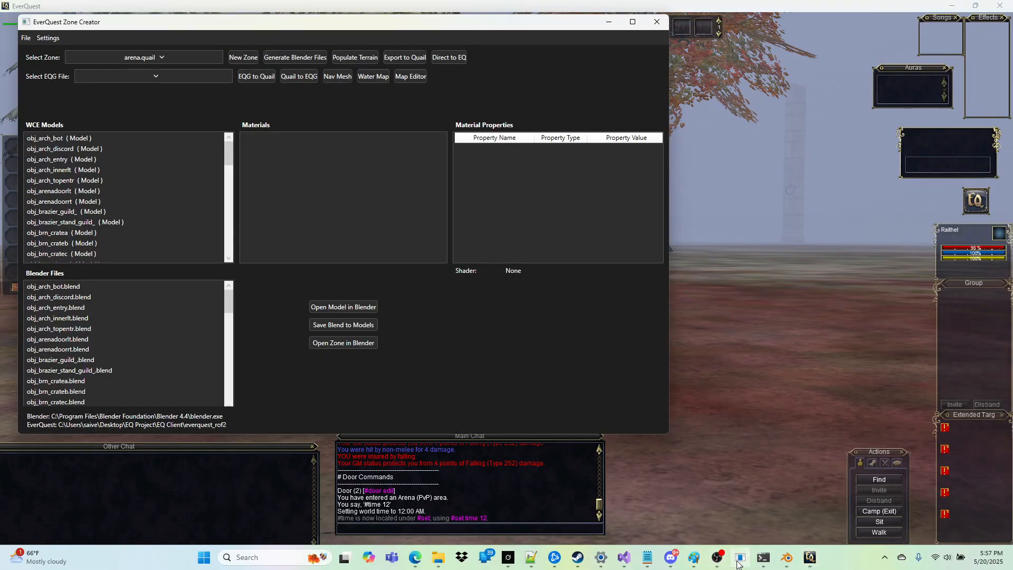
pyautogui.click(444, 58)
pyautogui.click(546, 316)
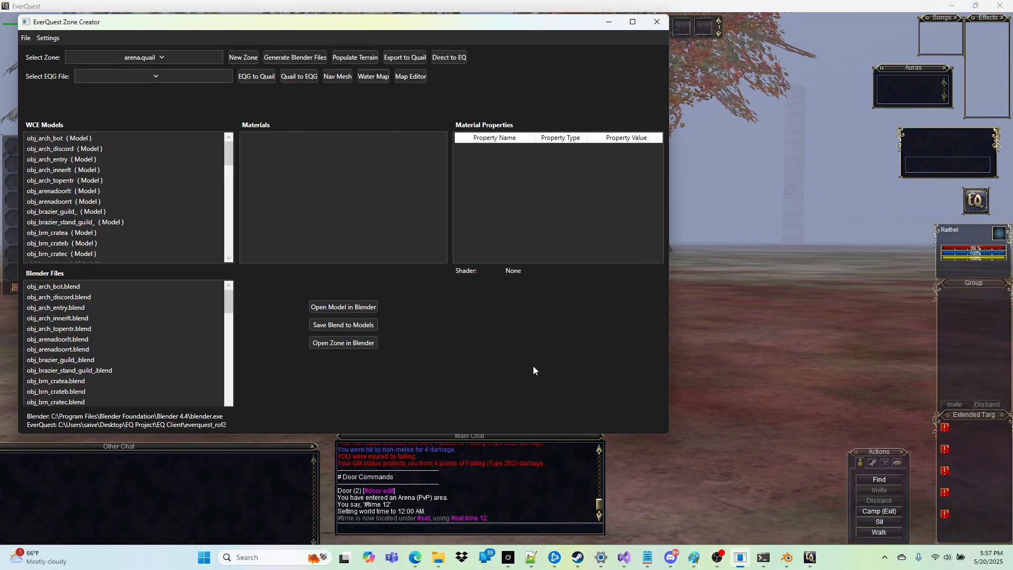
# Step: Close the running EverQuest client with the /exit chat command
pyautogui.click(776, 212)
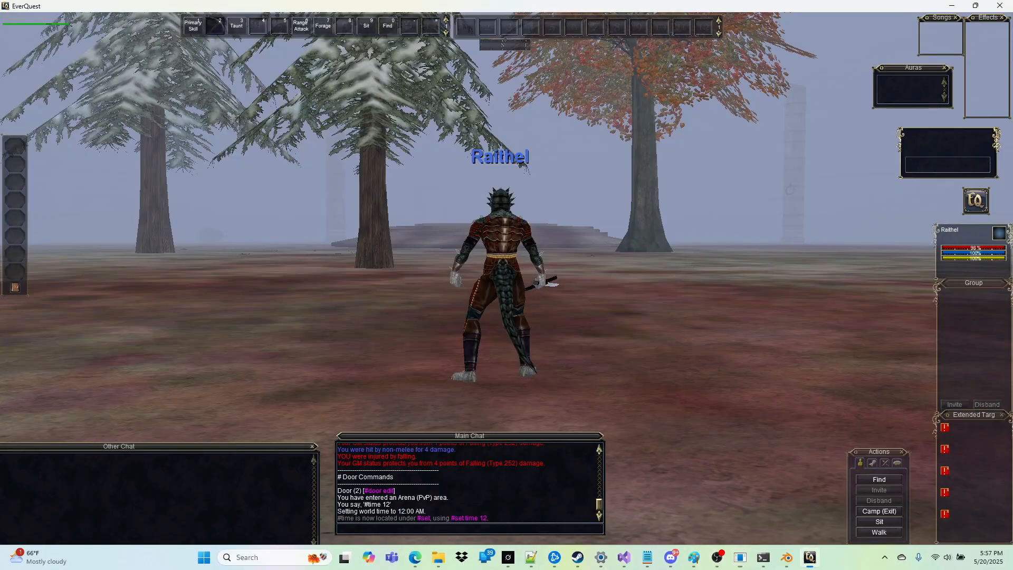
pyautogui.write('/exit')
pyautogui.press('Return')
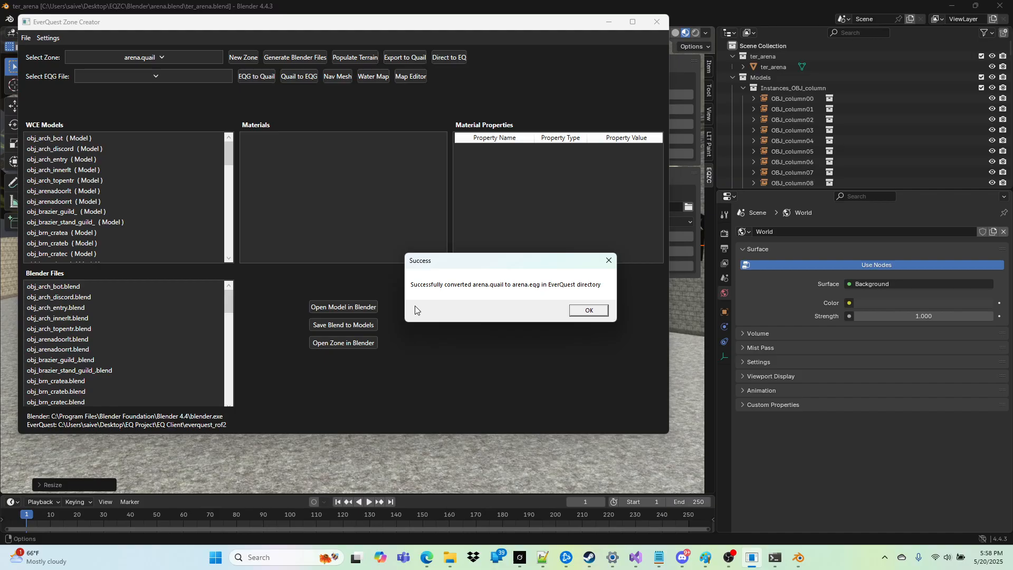
# Step: Acknowledge the finished arena.eqg conversion, minimize the open windows and relaunch EverQuest from the desktop
pyautogui.click(589, 312)
pyautogui.click(610, 27)
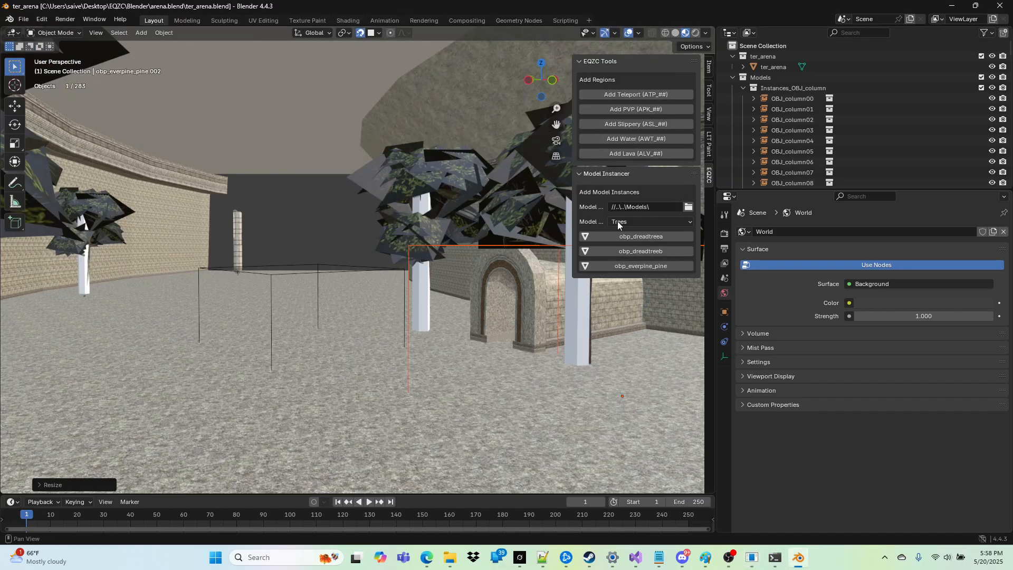
pyautogui.click(952, 5)
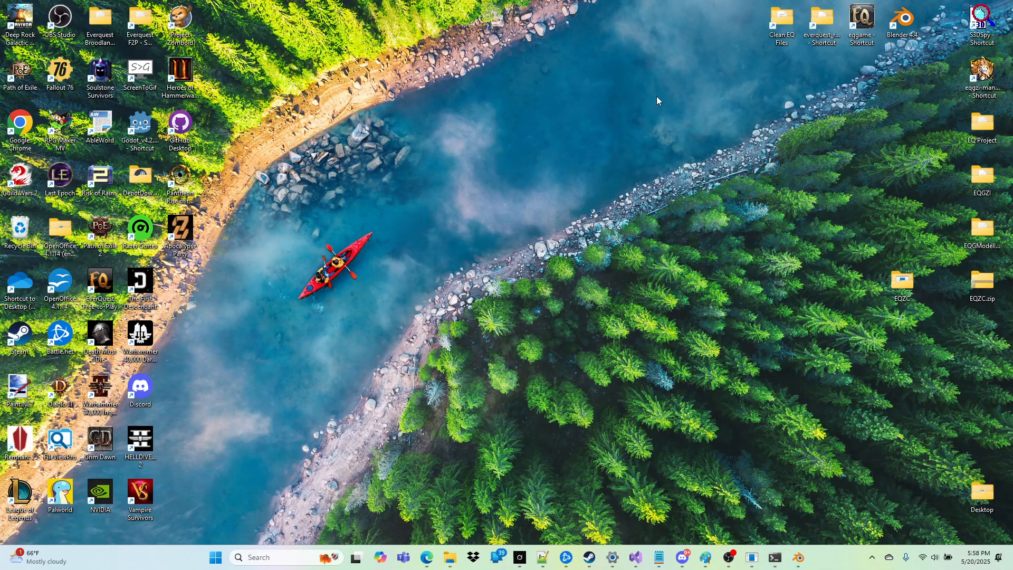
pyautogui.doubleClick(860, 19)
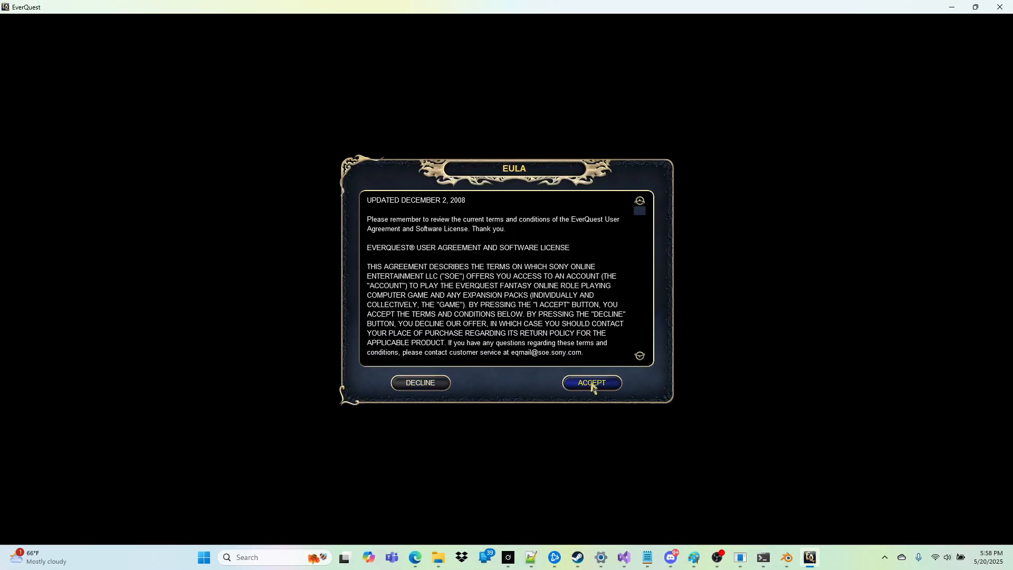
# Step: Accept the EULA, log in through Quick Connect and enter the world with the existing character
pyautogui.click(590, 382)
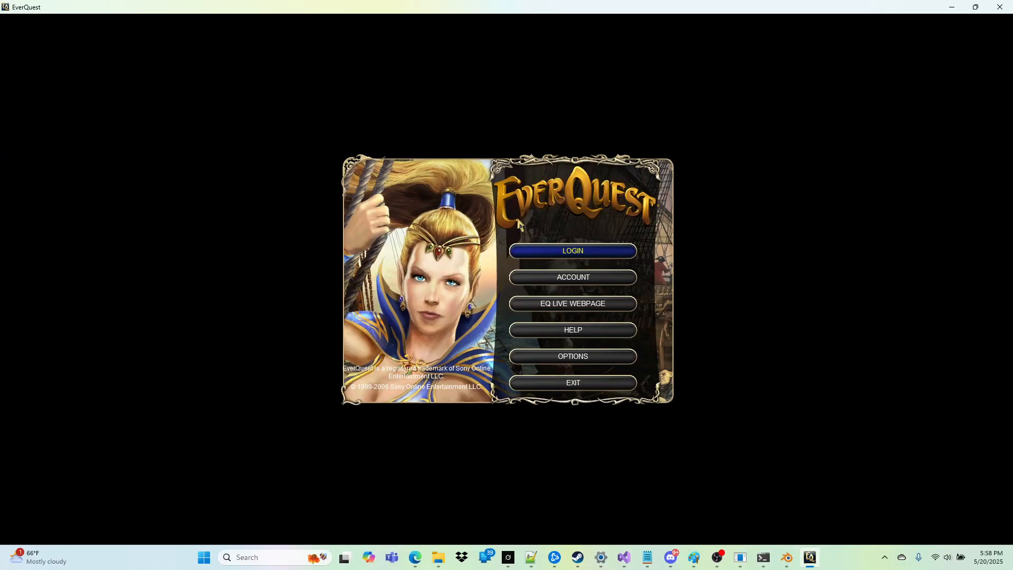
pyautogui.click(600, 251)
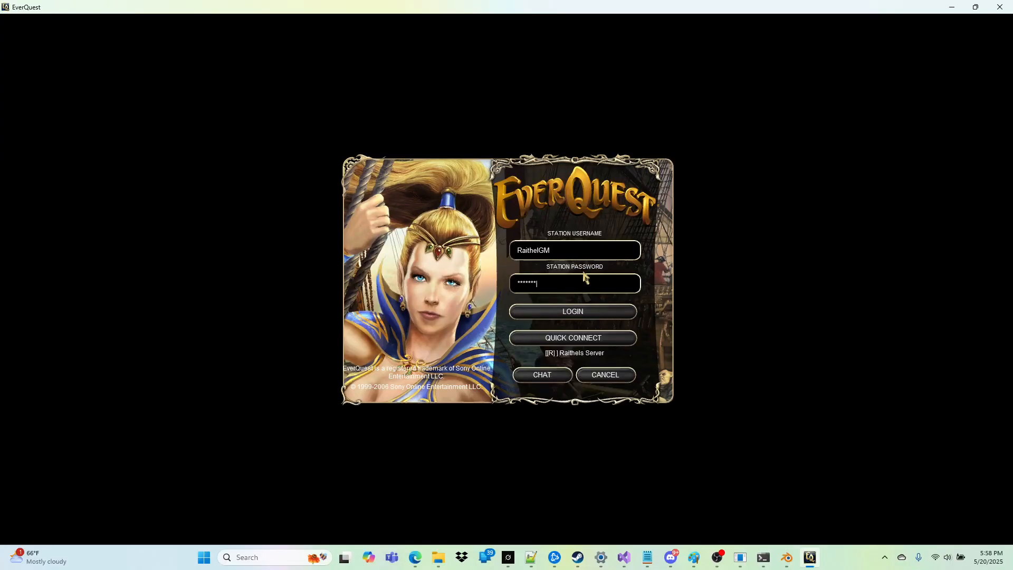
pyautogui.click(570, 337)
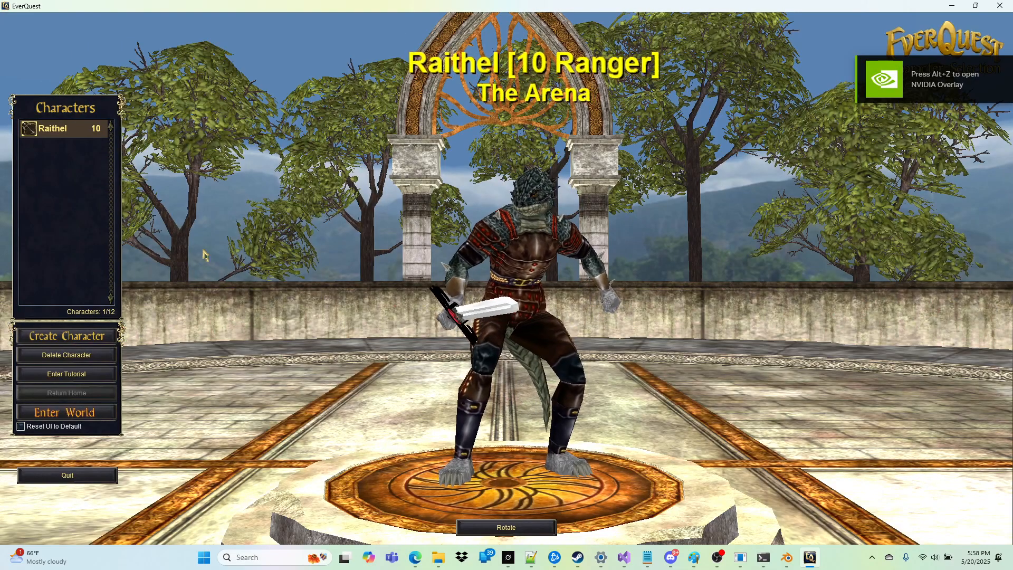
pyautogui.click(62, 413)
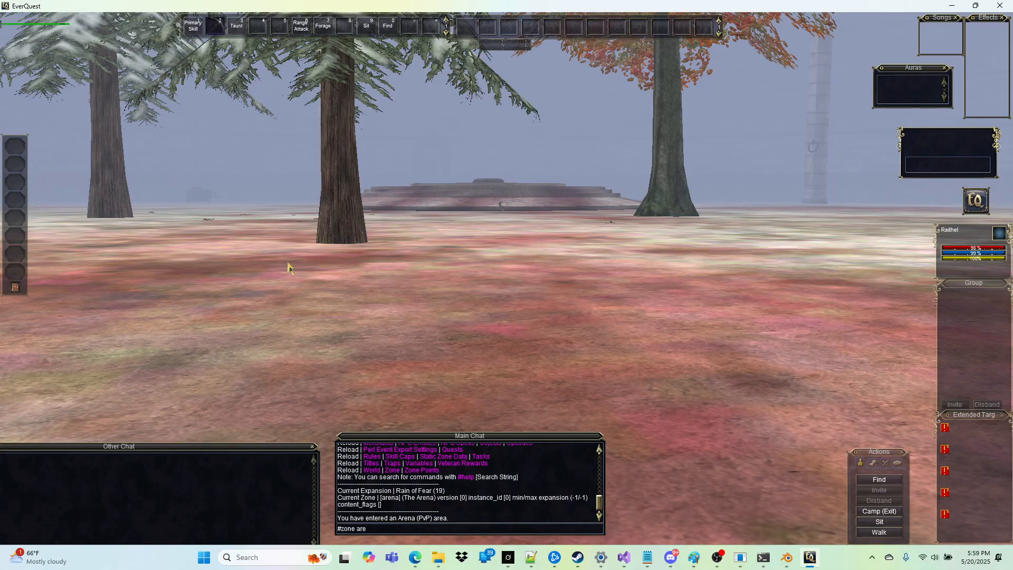
# Step: Zone to the arena's entry point with #zone arena and run the character into the lava region to test it
pyautogui.write('na')
pyautogui.press('Return')
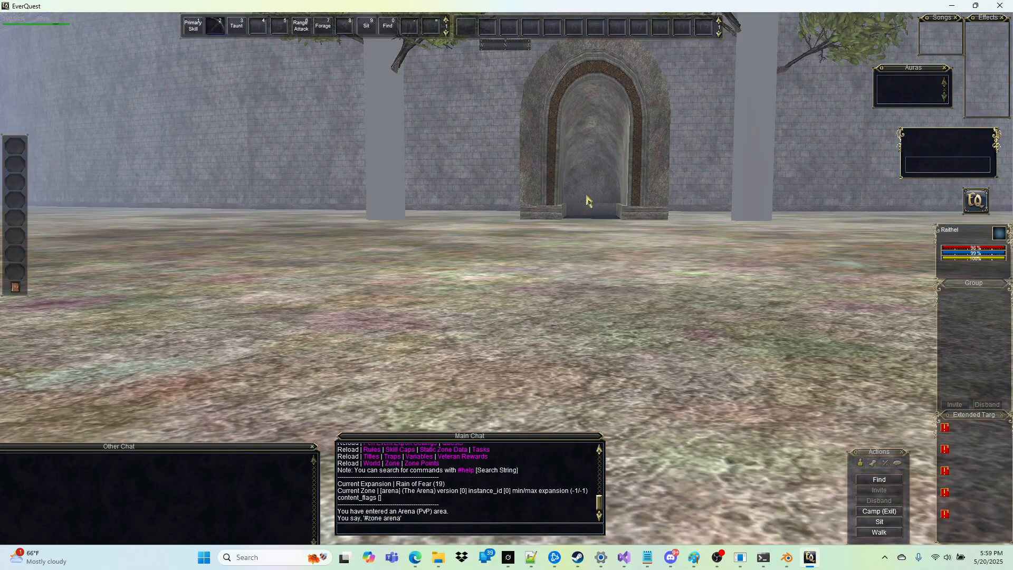
pyautogui.scroll(-5, 586, 202)
pyautogui.moveTo(576, 205); pyautogui.dragTo(554, 220, button='right')
pyautogui.press('w')
pyautogui.press('space')
pyautogui.press('w')
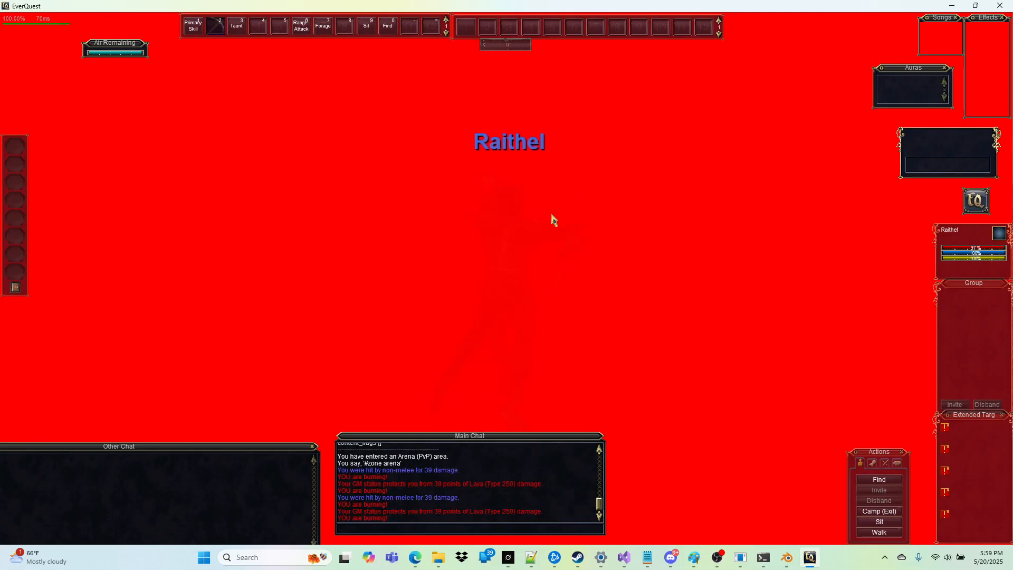
pyautogui.moveTo(550, 219); pyautogui.dragTo(612, 301, button='right')
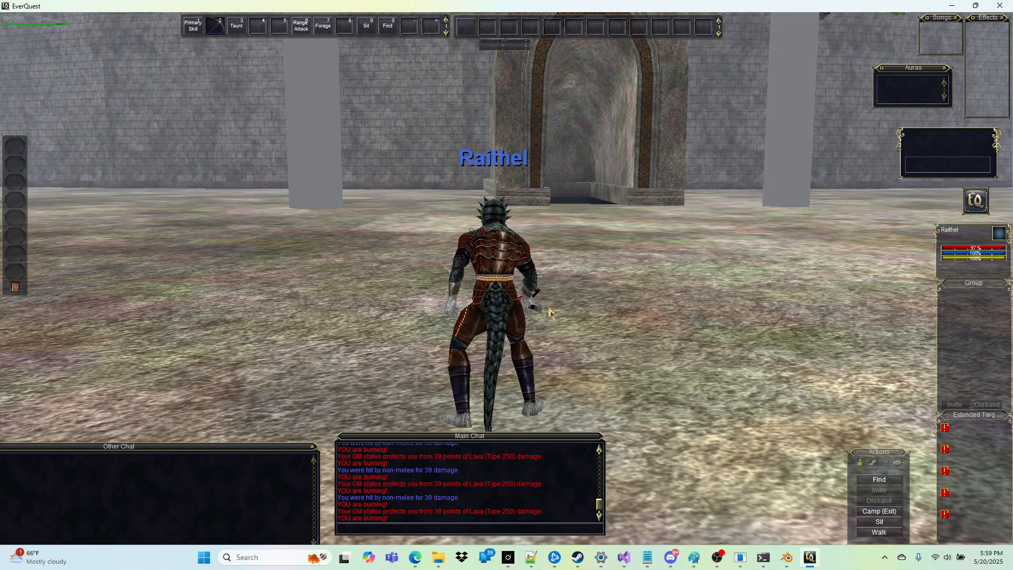
pyautogui.moveTo(649, 343); pyautogui.dragTo(702, 343, button='right')
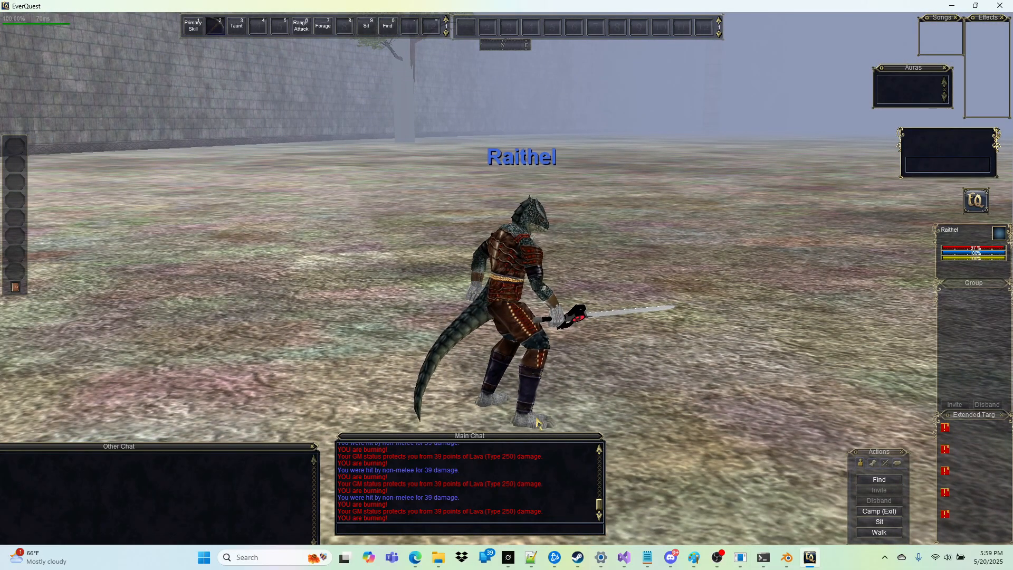
pyautogui.moveTo(575, 279); pyautogui.dragTo(615, 283, button='right')
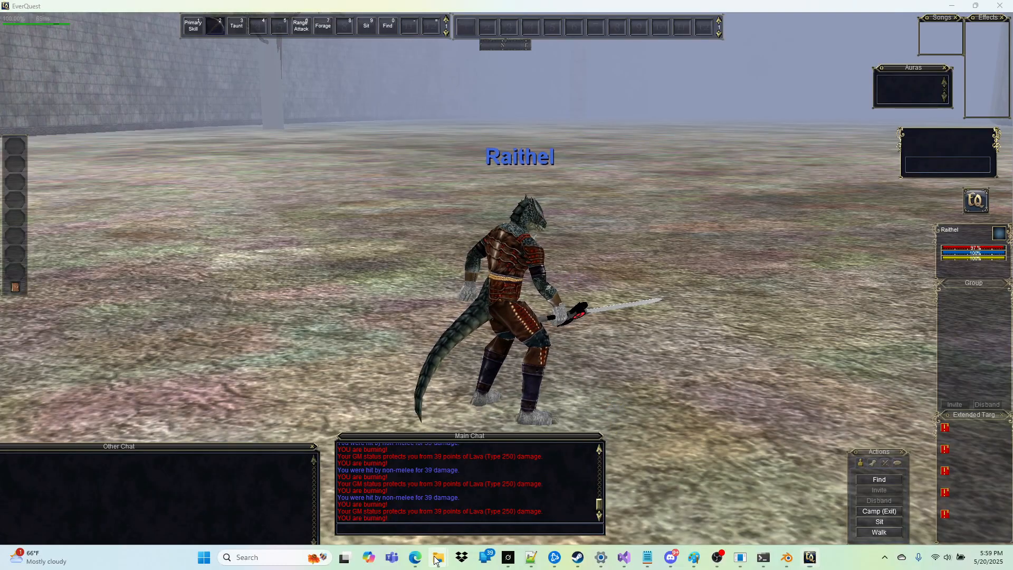
# Step: Bring up the EQZC folder in File Explorer
pyautogui.moveTo(438, 558)
pyautogui.moveTo(483, 489)
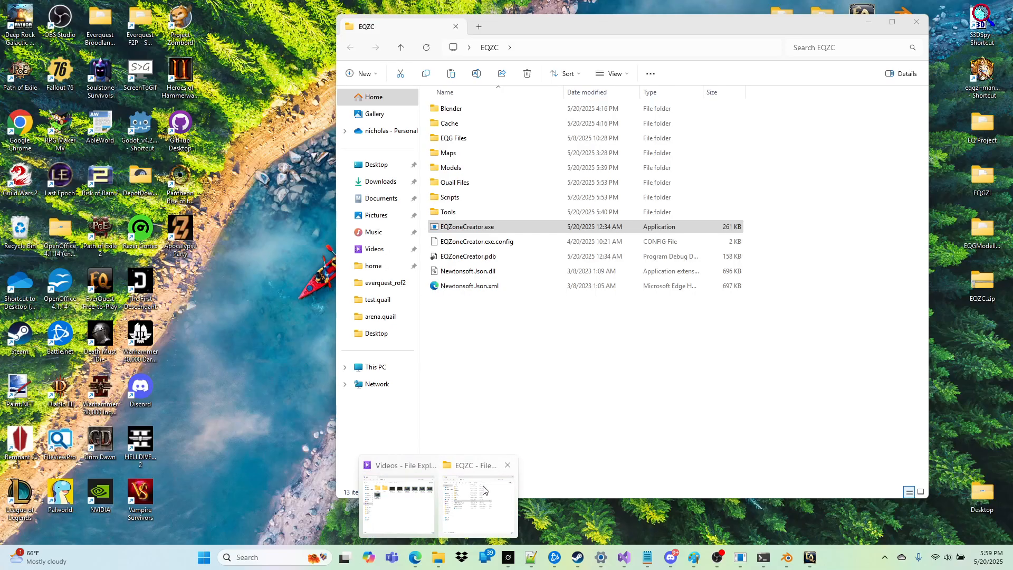
pyautogui.click(485, 488)
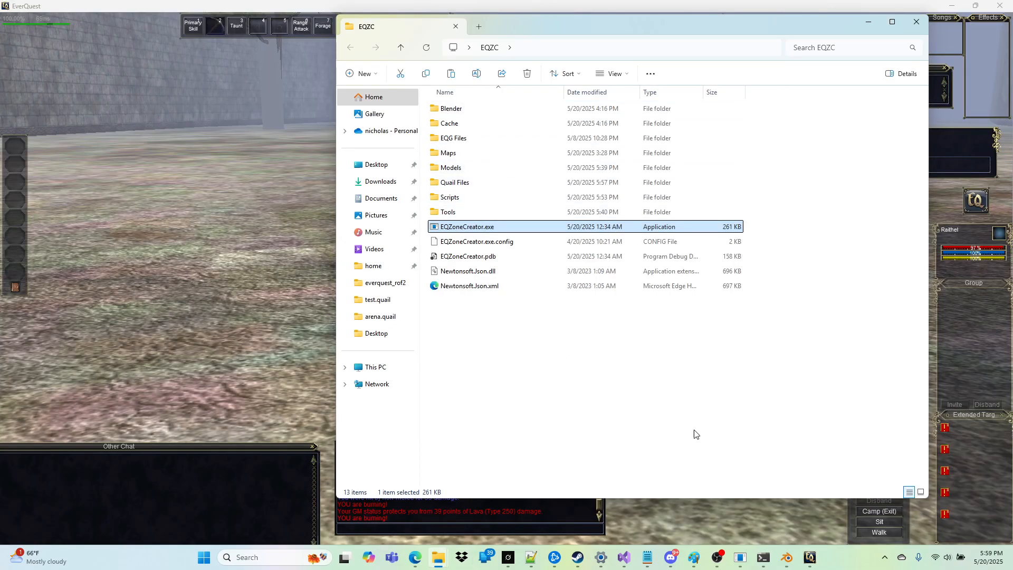
# Step: Switch to Blender and delete the added tree instances from obp_dreadtreea through obp_everpine_pine.002
pyautogui.click(788, 558)
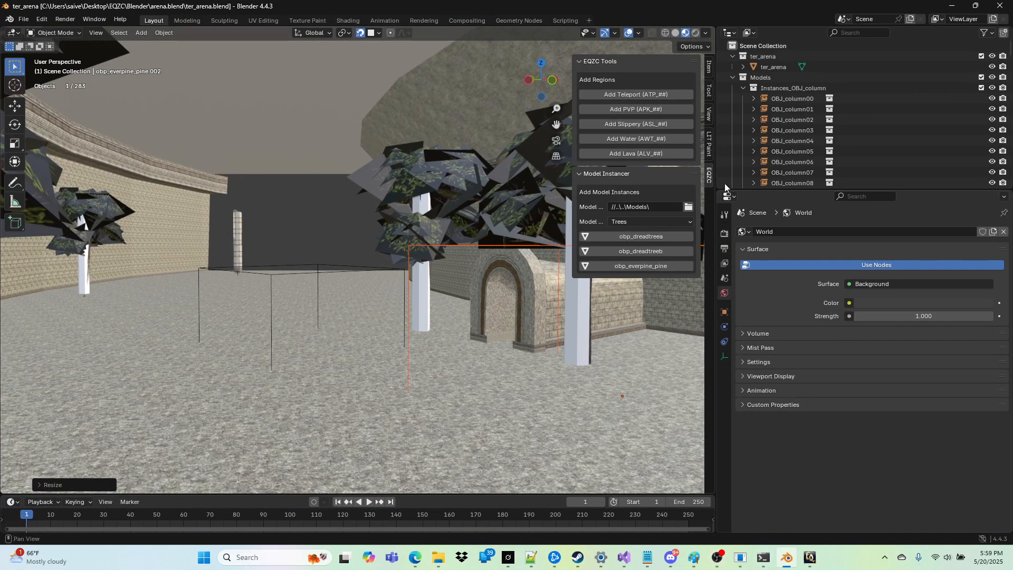
pyautogui.scroll(-5, 774, 135)
pyautogui.scroll(8, 772, 123)
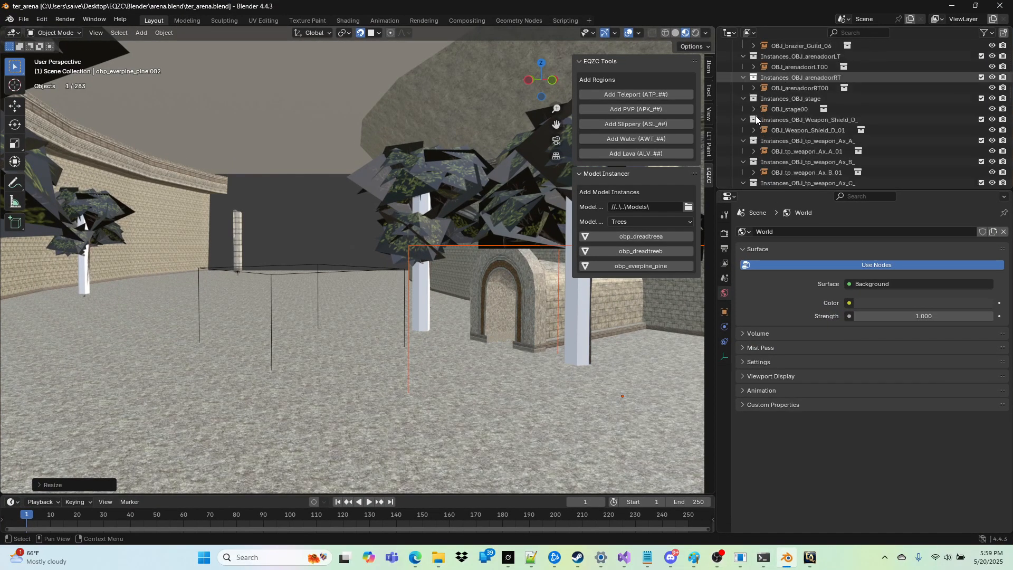
pyautogui.scroll(-9, 806, 125)
pyautogui.scroll(8, 803, 91)
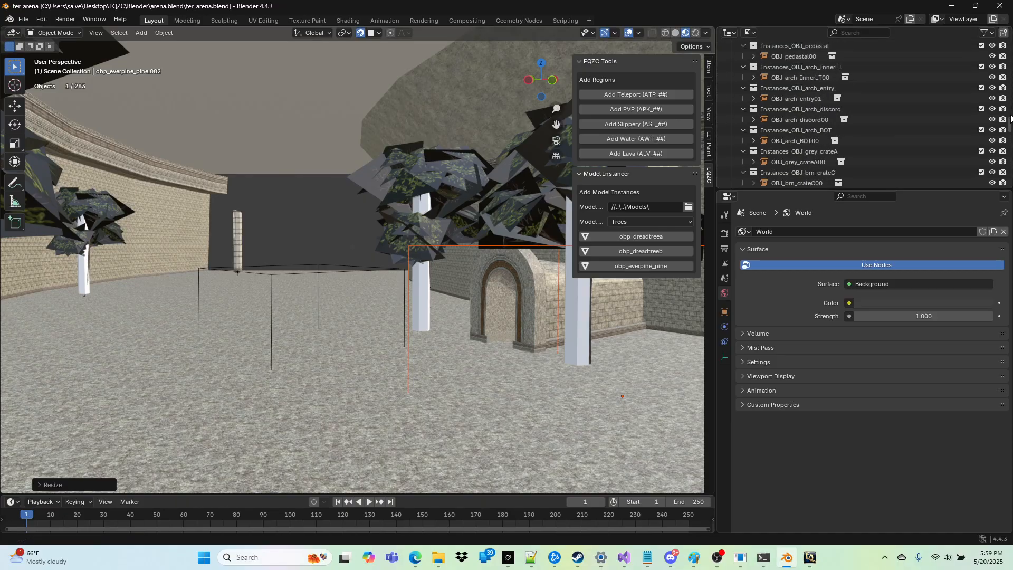
pyautogui.scroll(-10, 792, 132)
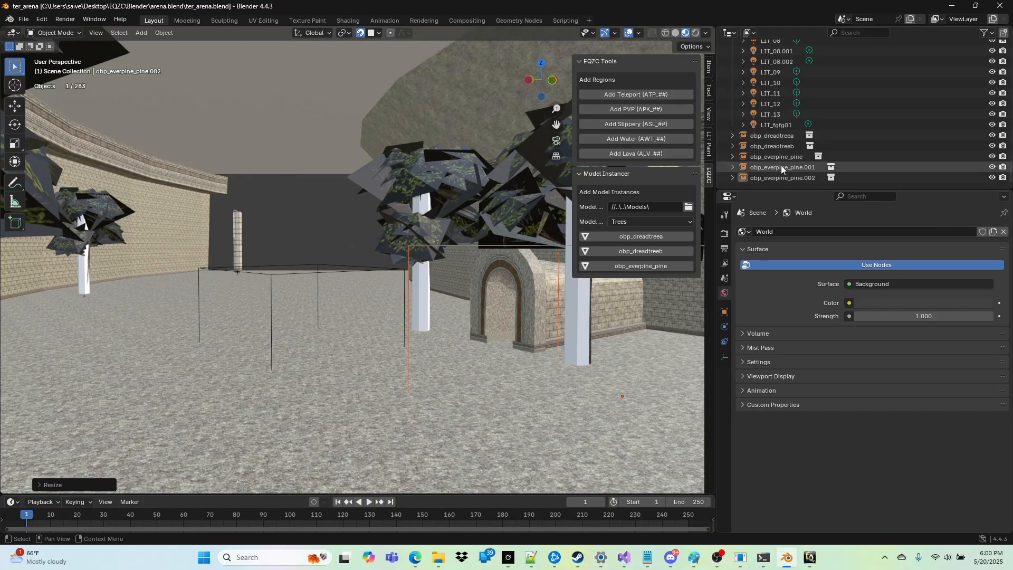
pyautogui.click(764, 137)
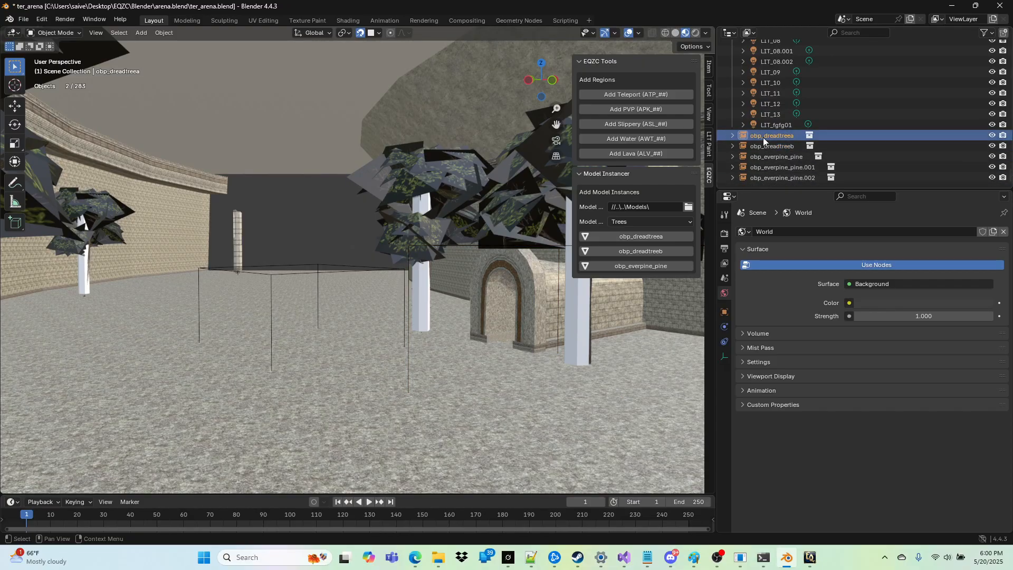
pyautogui.keyDown('shift'); pyautogui.click(765, 177); pyautogui.keyUp('shift')
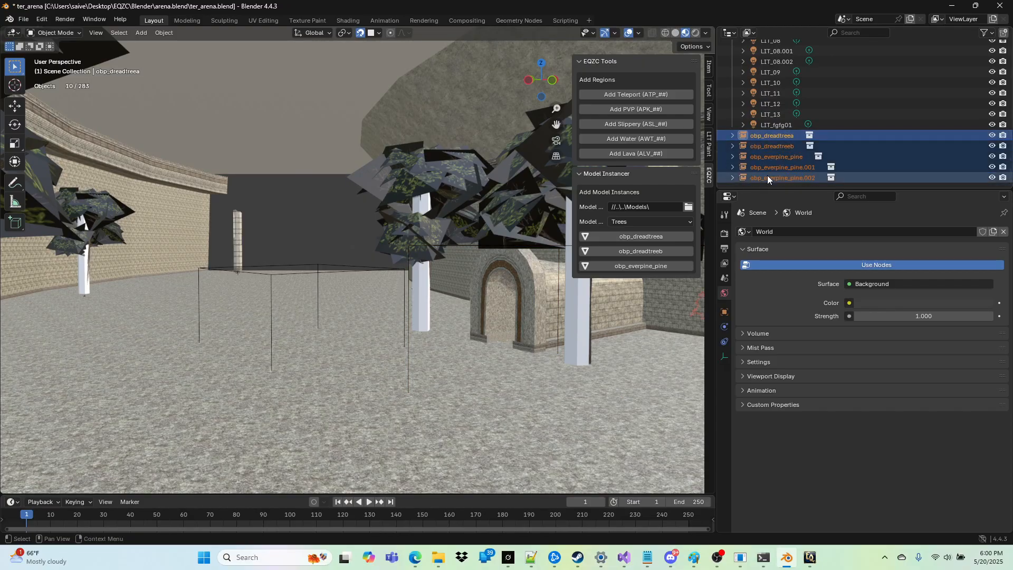
pyautogui.press('Delete')
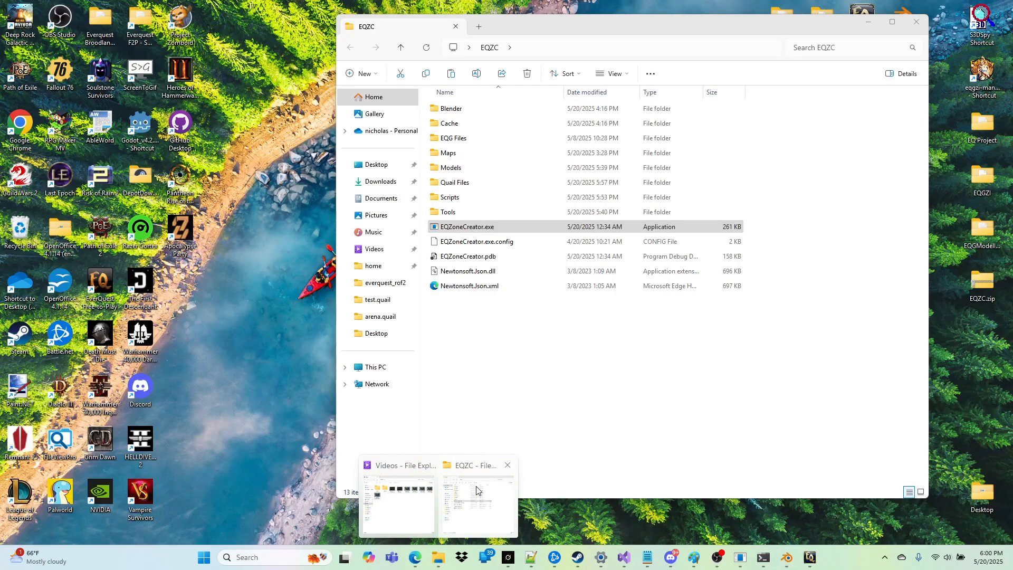
# Step: Examine the model files in EQZC's Blender/arena.blend folder and the textures in its assets subfolder, and return to Blender
pyautogui.click(478, 501)
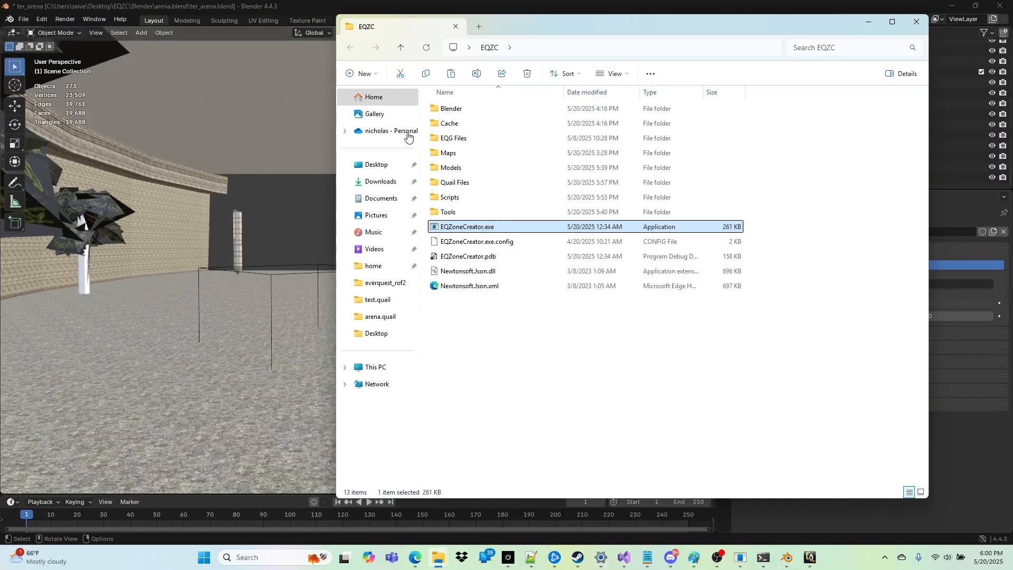
pyautogui.doubleClick(460, 109)
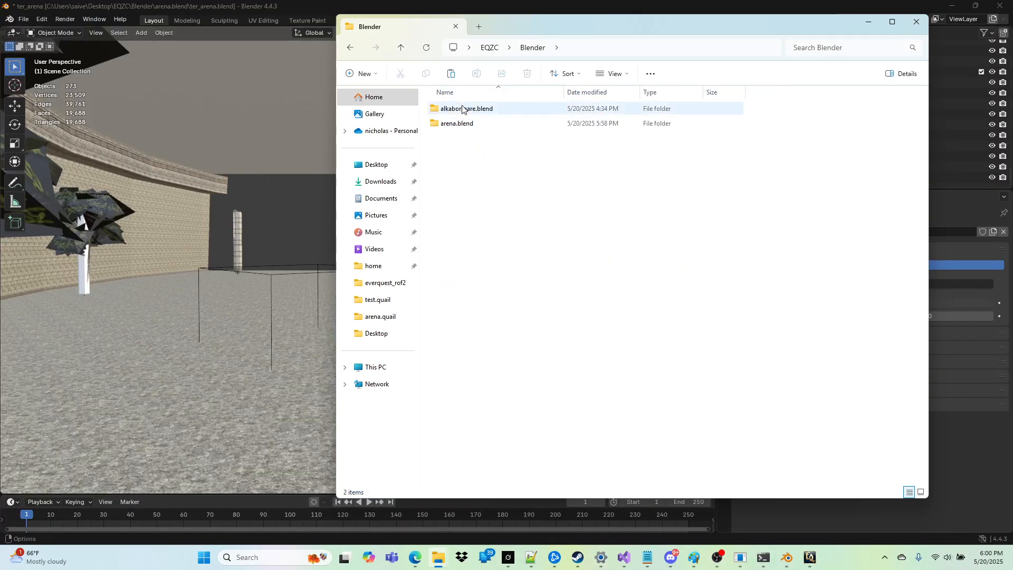
pyautogui.doubleClick(463, 123)
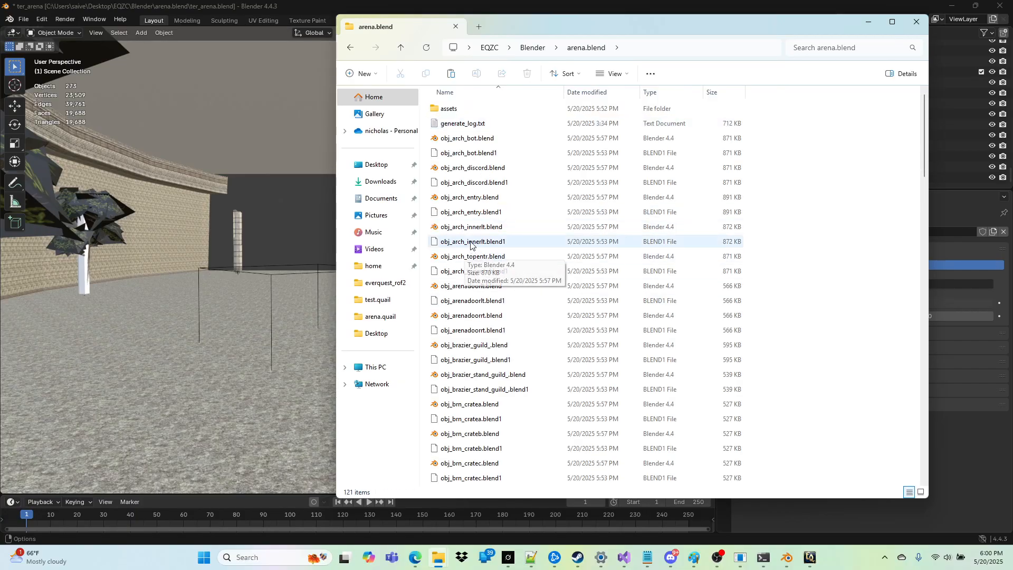
pyautogui.scroll(-6, 480, 230)
pyautogui.scroll(-20, 454, 333)
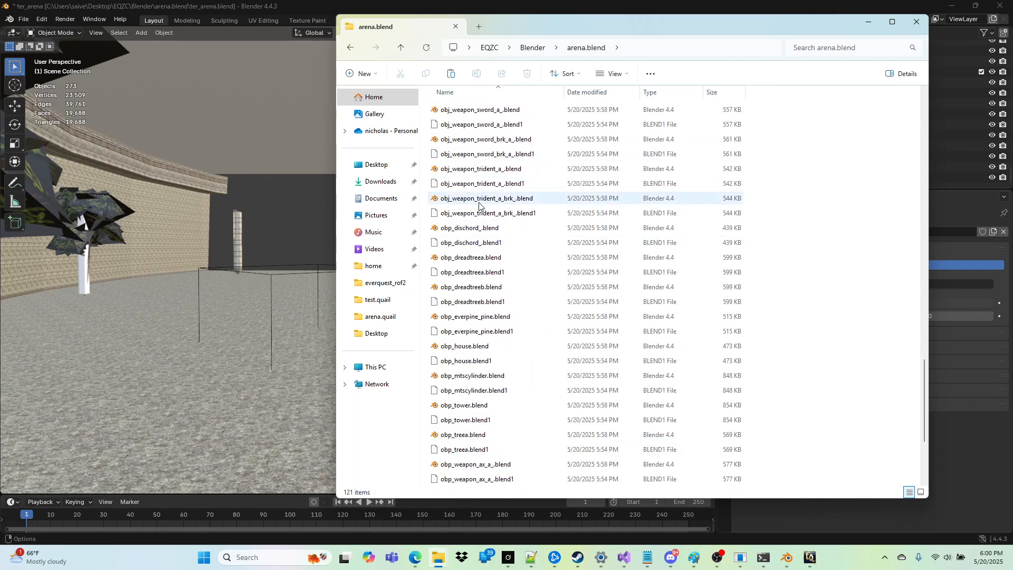
pyautogui.scroll(20, 464, 275)
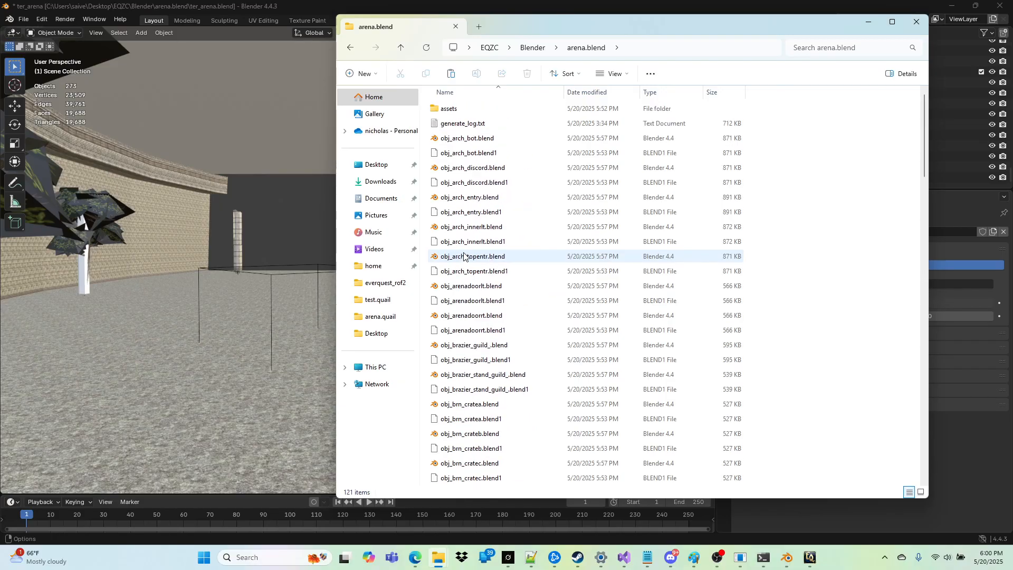
pyautogui.doubleClick(449, 109)
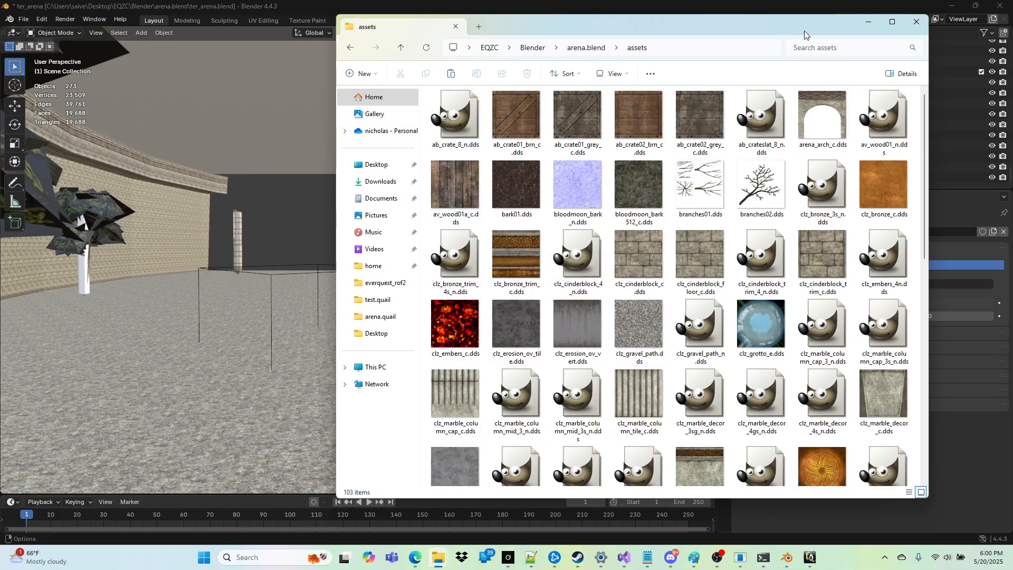
pyautogui.click(868, 25)
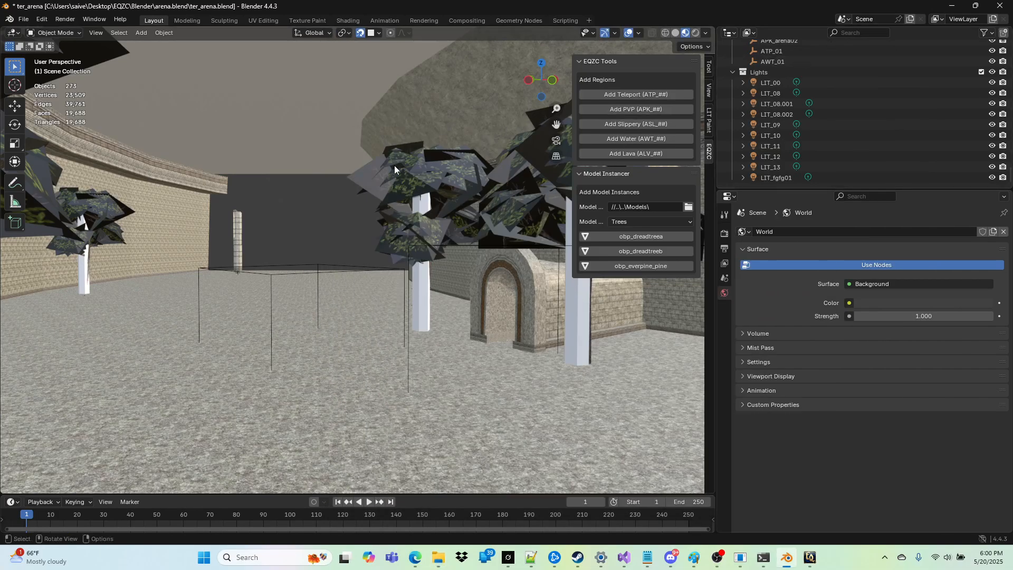
pyautogui.scroll(-1, 394, 166)
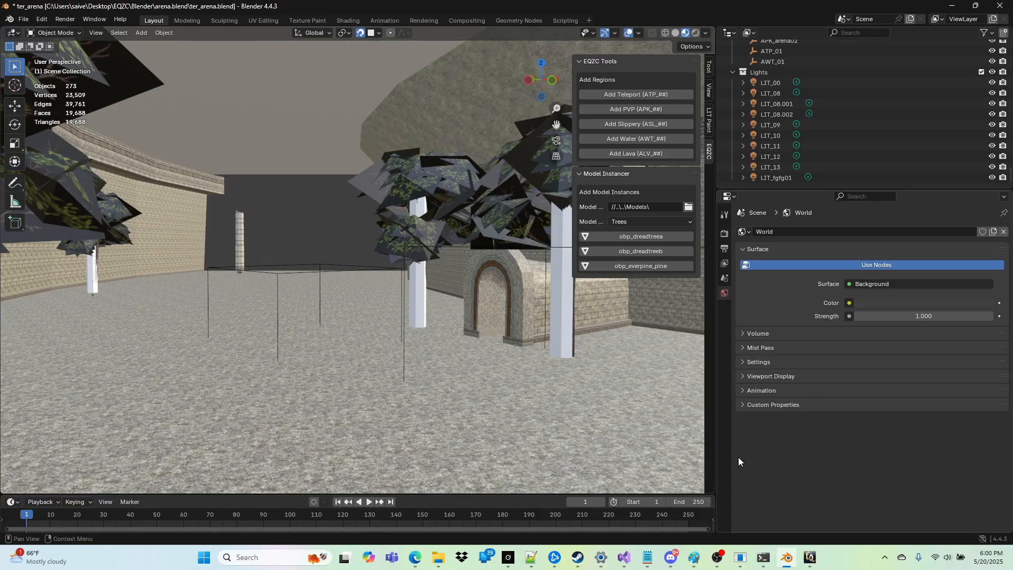